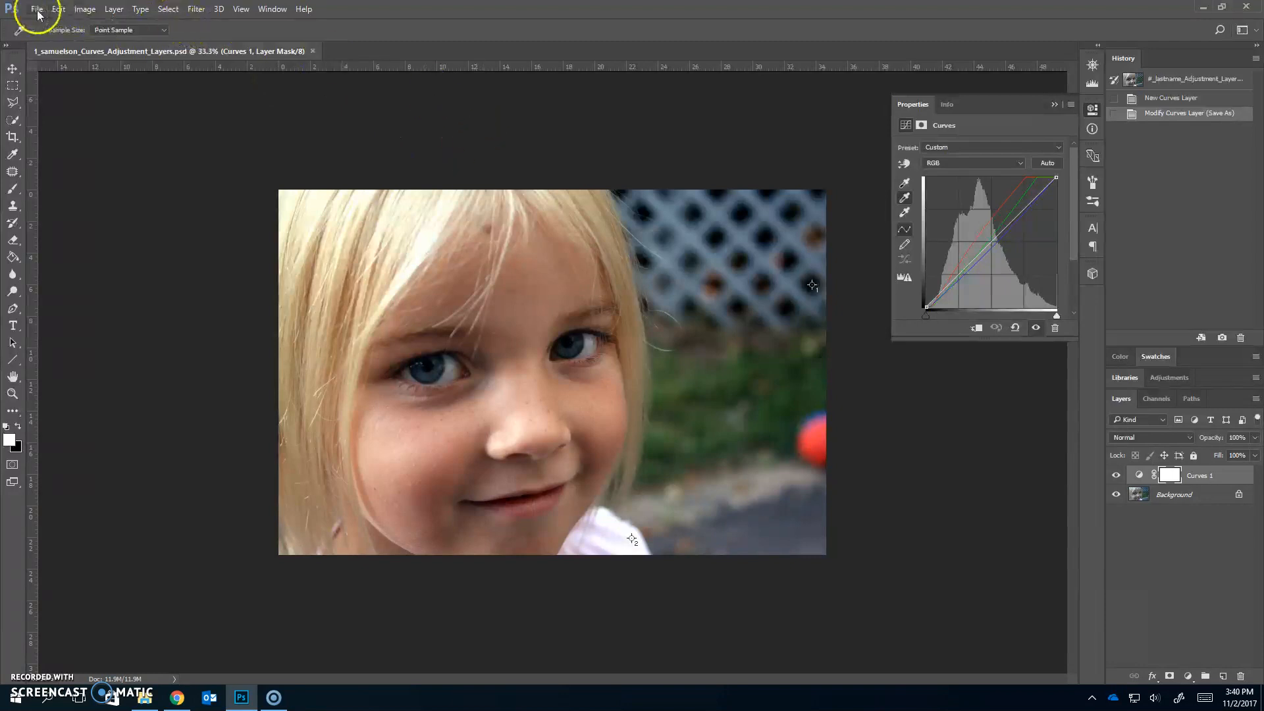
- Save the document as a new PSD, replacing "Curves" with "Hue-Saturation" in the file name and keeping Maximize Compatibility on
left_click(37, 9)
left_click(56, 153)
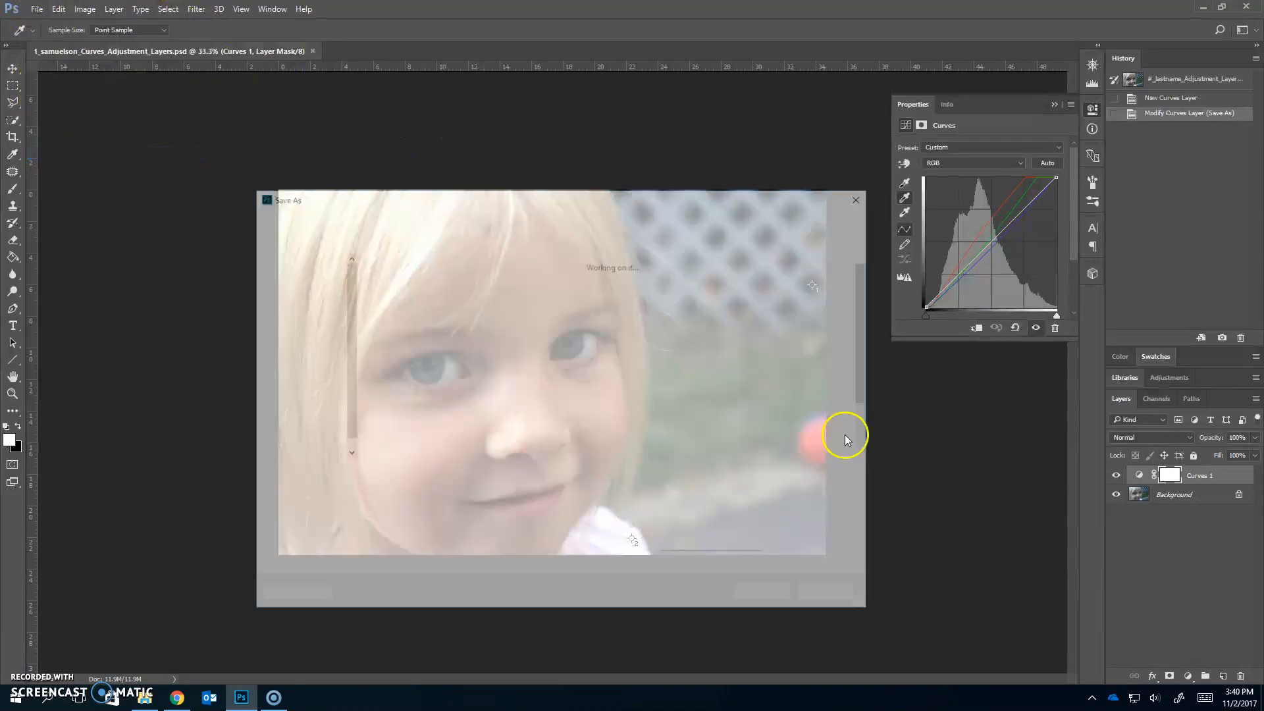
left_click(383, 474)
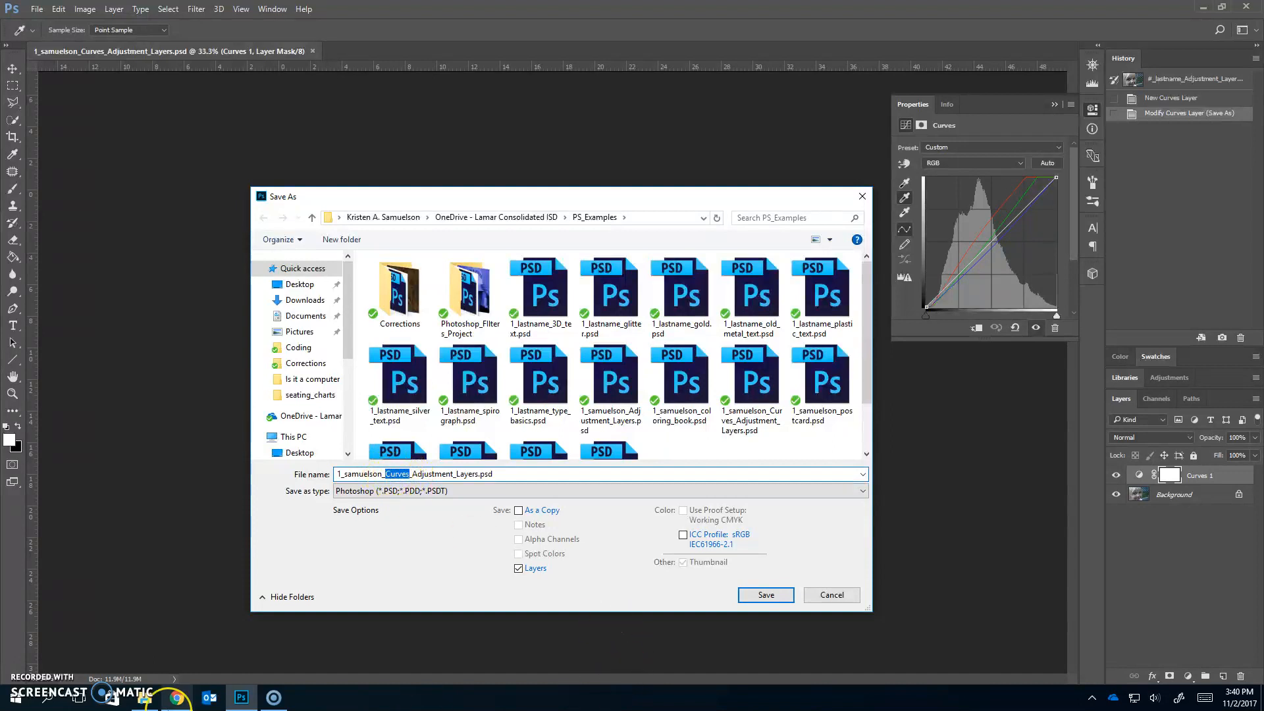
mouse_move(177, 697)
type("Hue-Saturation")
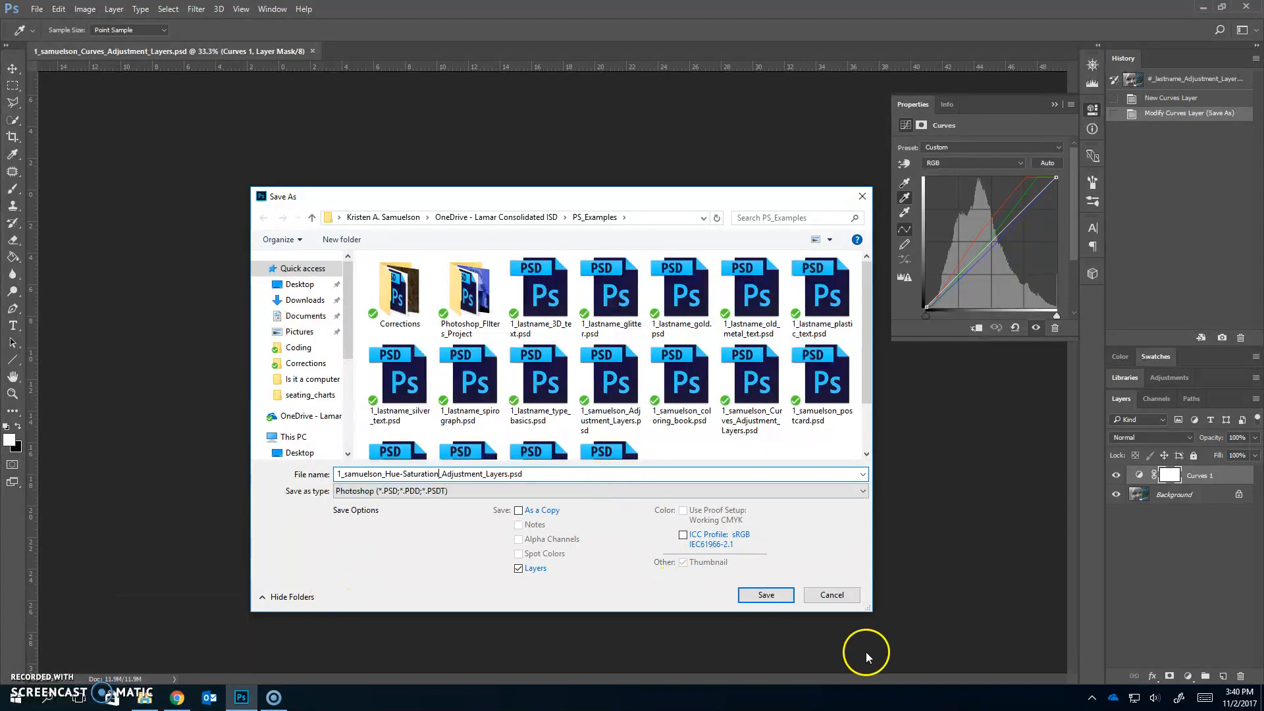
left_click(769, 597)
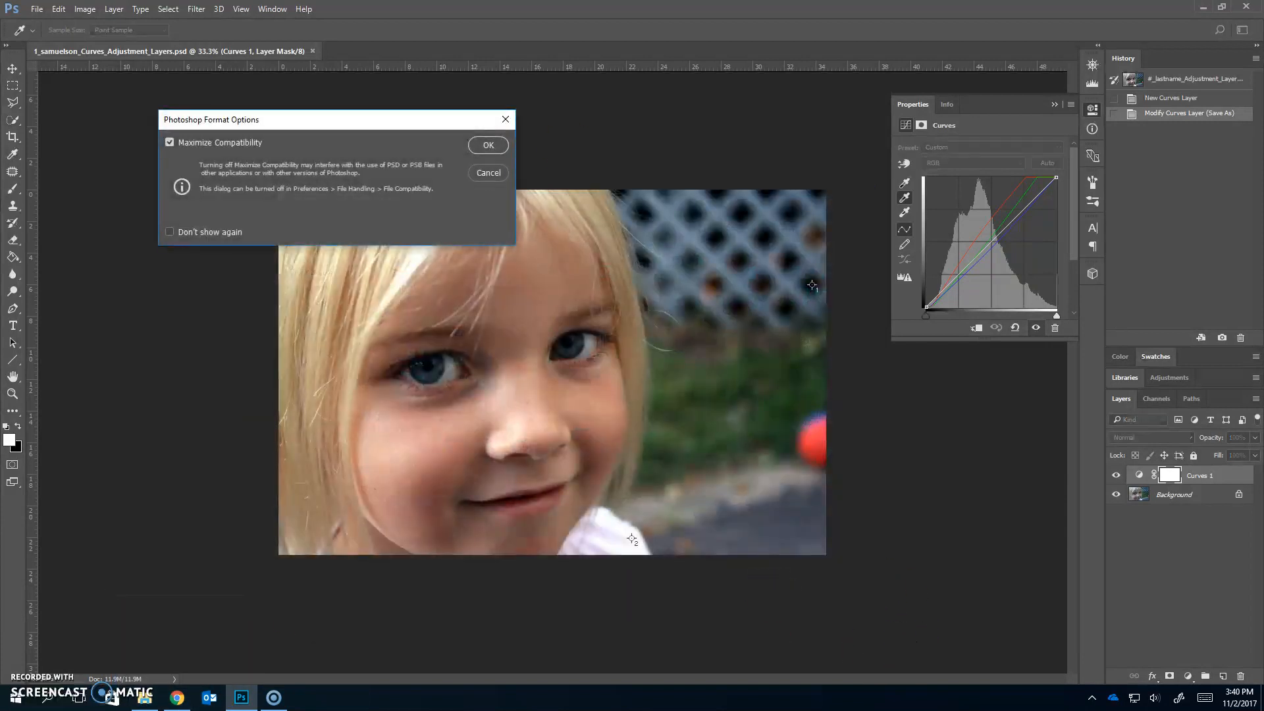
left_click(488, 145)
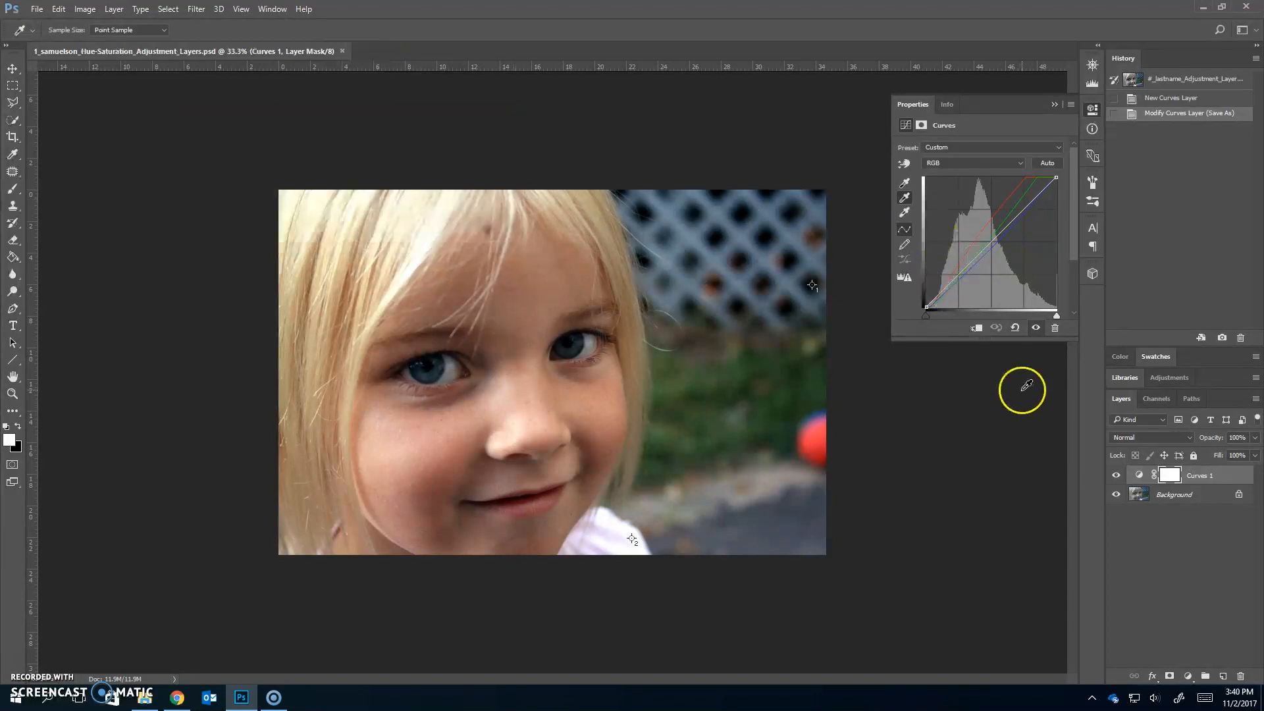
- Select the Background layer and set up the Magnetic Lasso with a 3 px feather in add-to-selection mode
left_click(1092, 108)
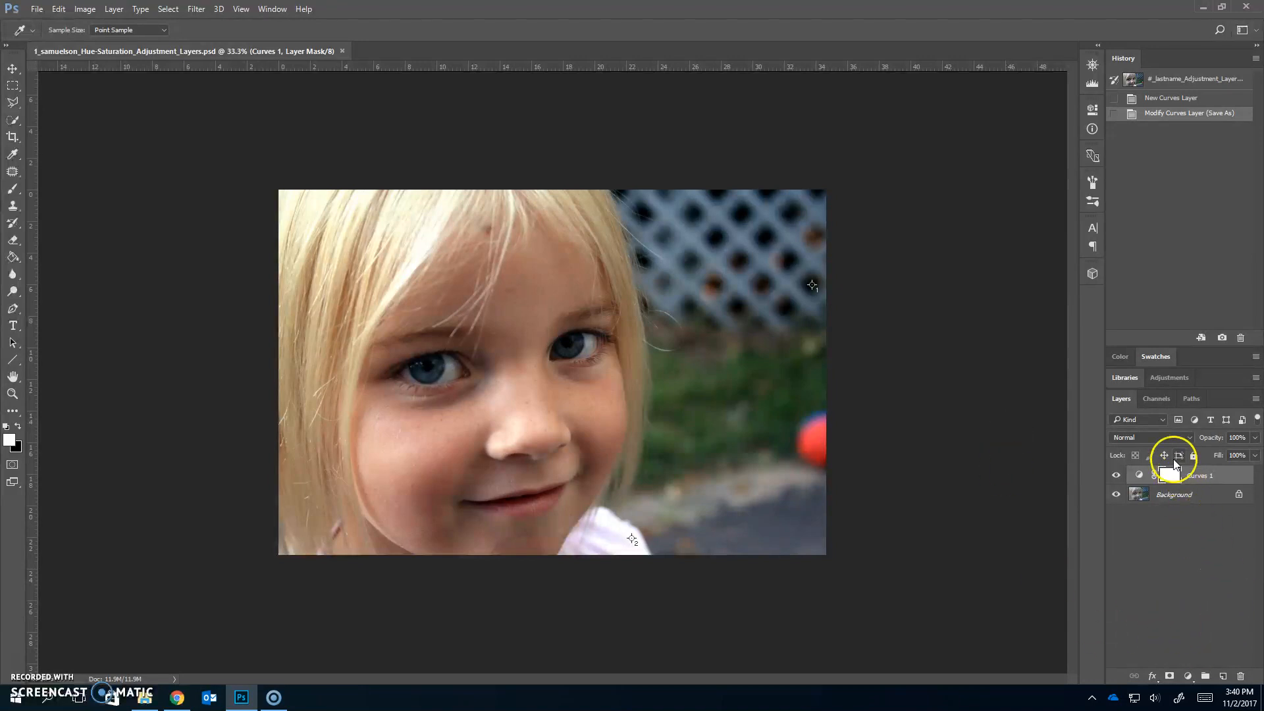
left_click(1182, 498)
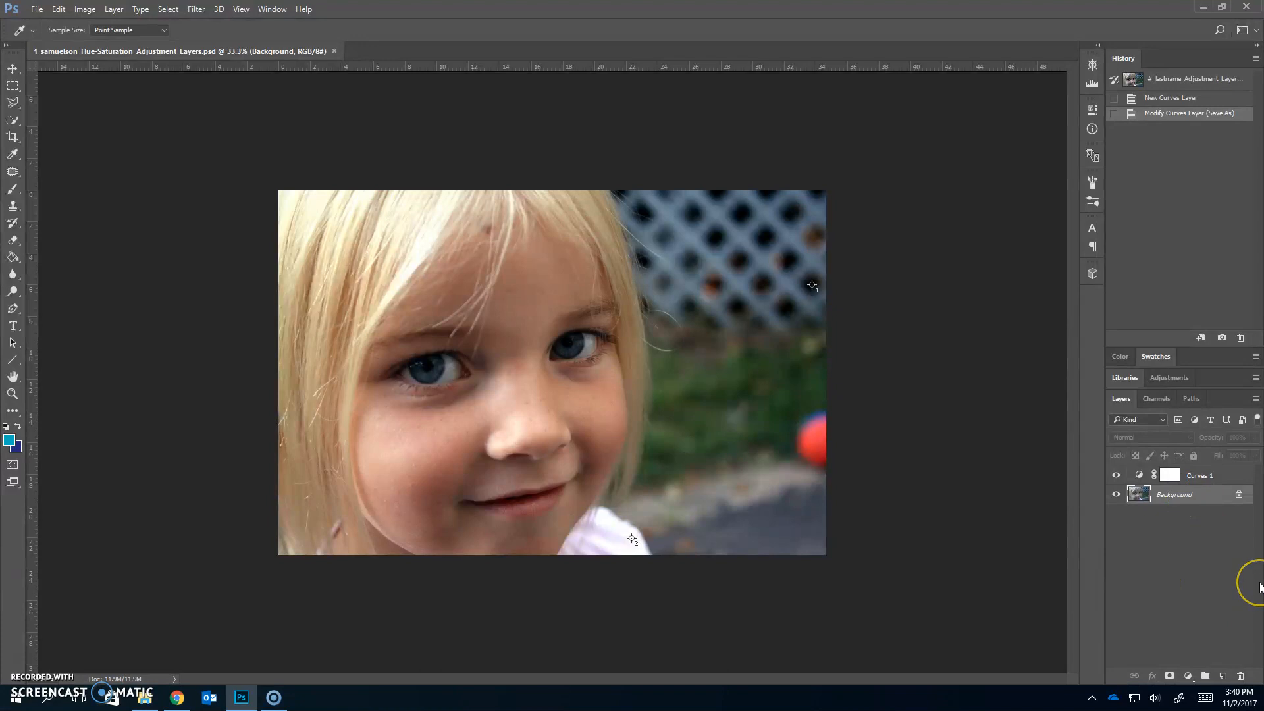
key("ctrl+1")
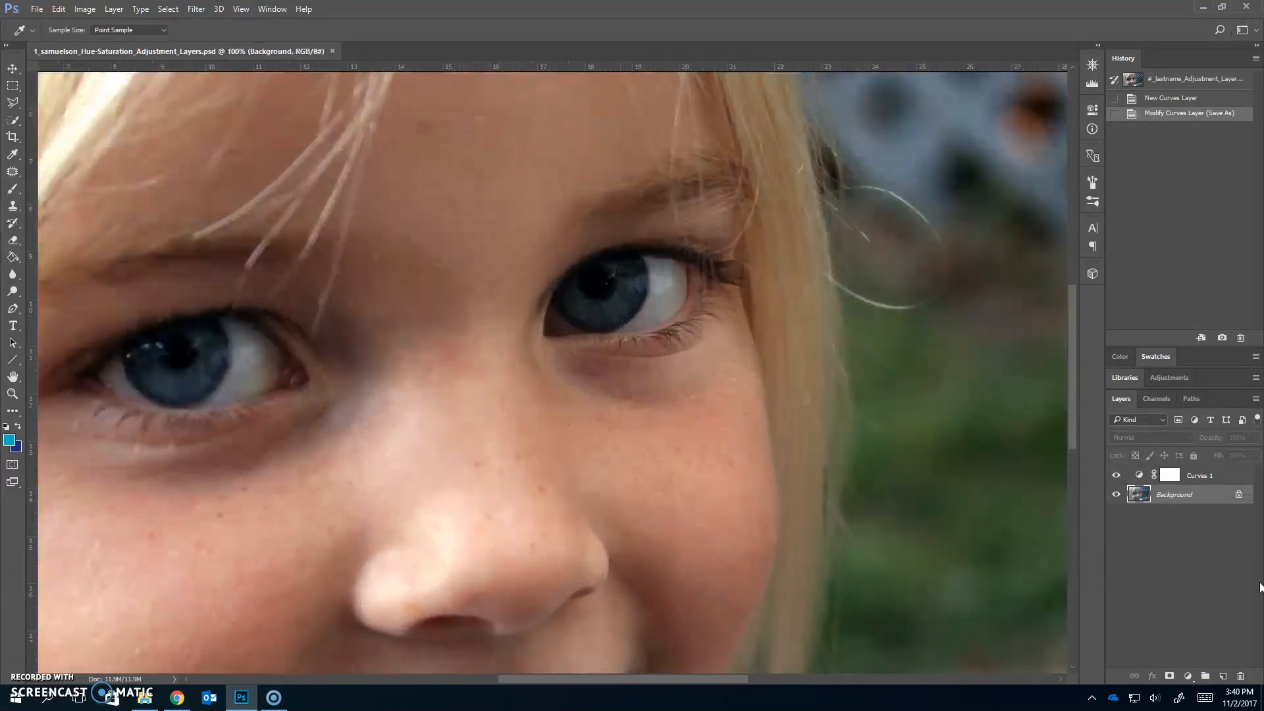
left_click_drag(683, 687, 647, 673)
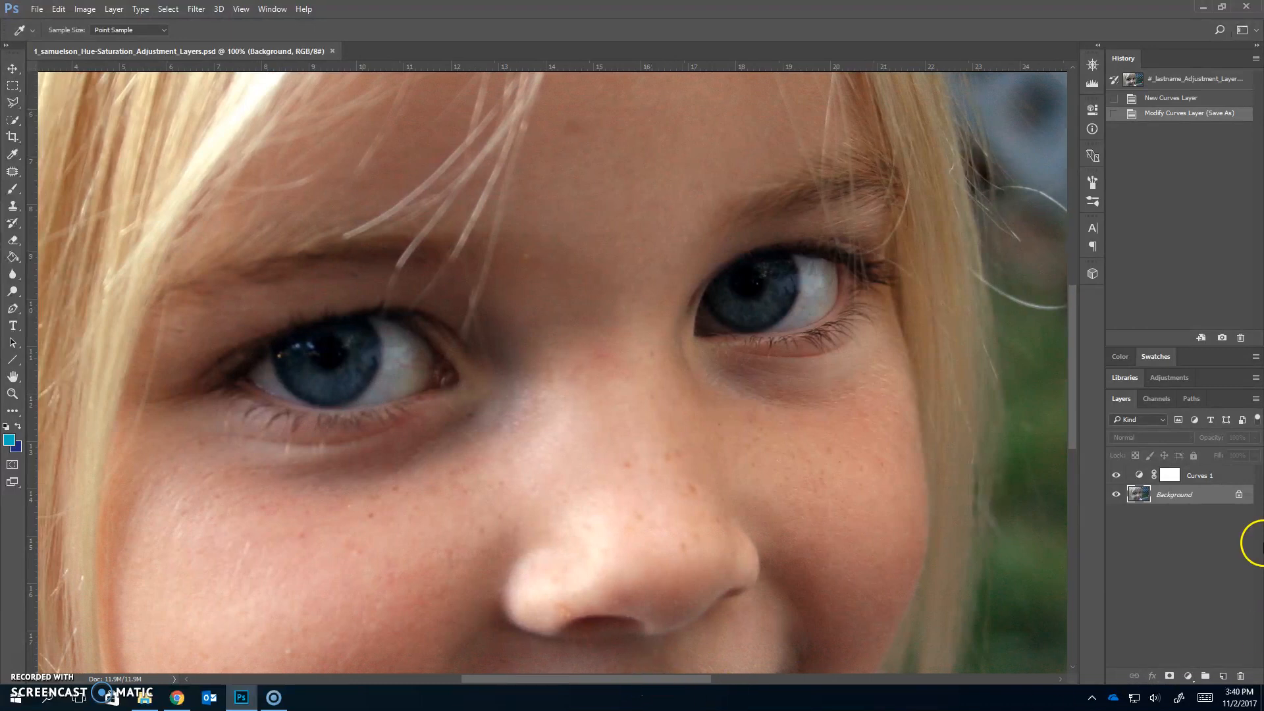
left_click(13, 105)
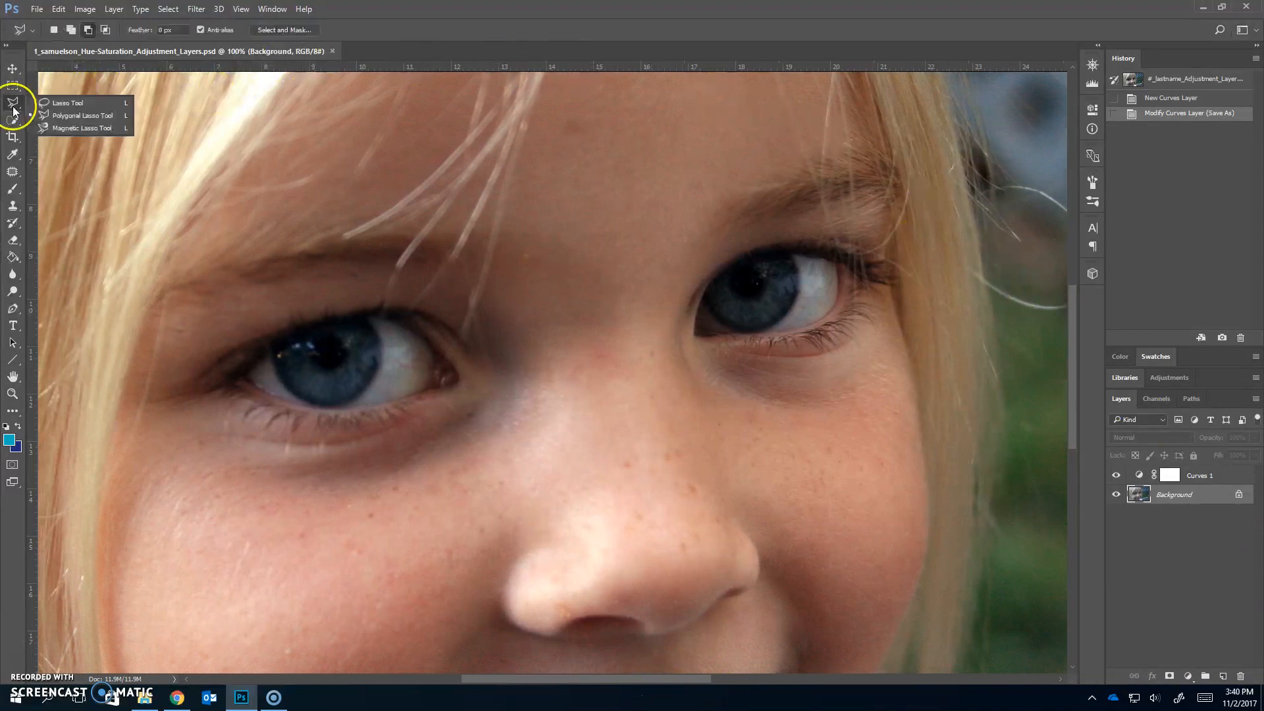
left_click(95, 127)
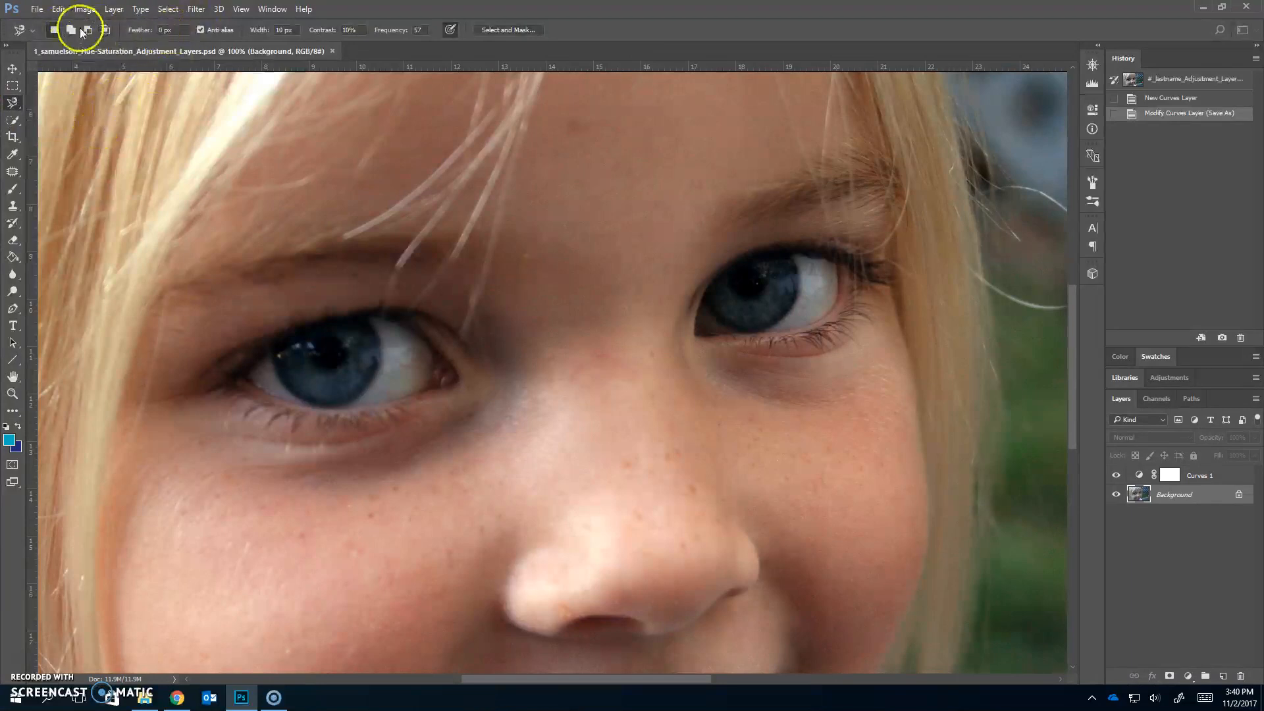
left_click_drag(182, 31, 148, 33)
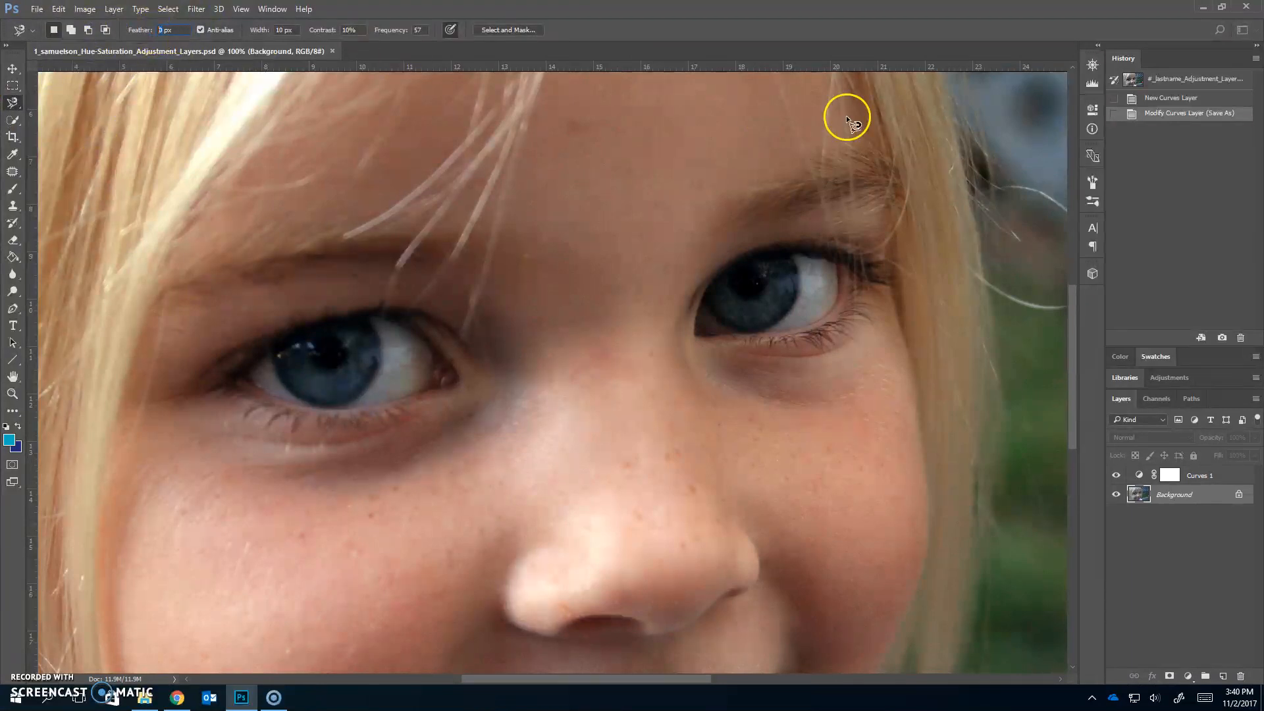
left_click(73, 31)
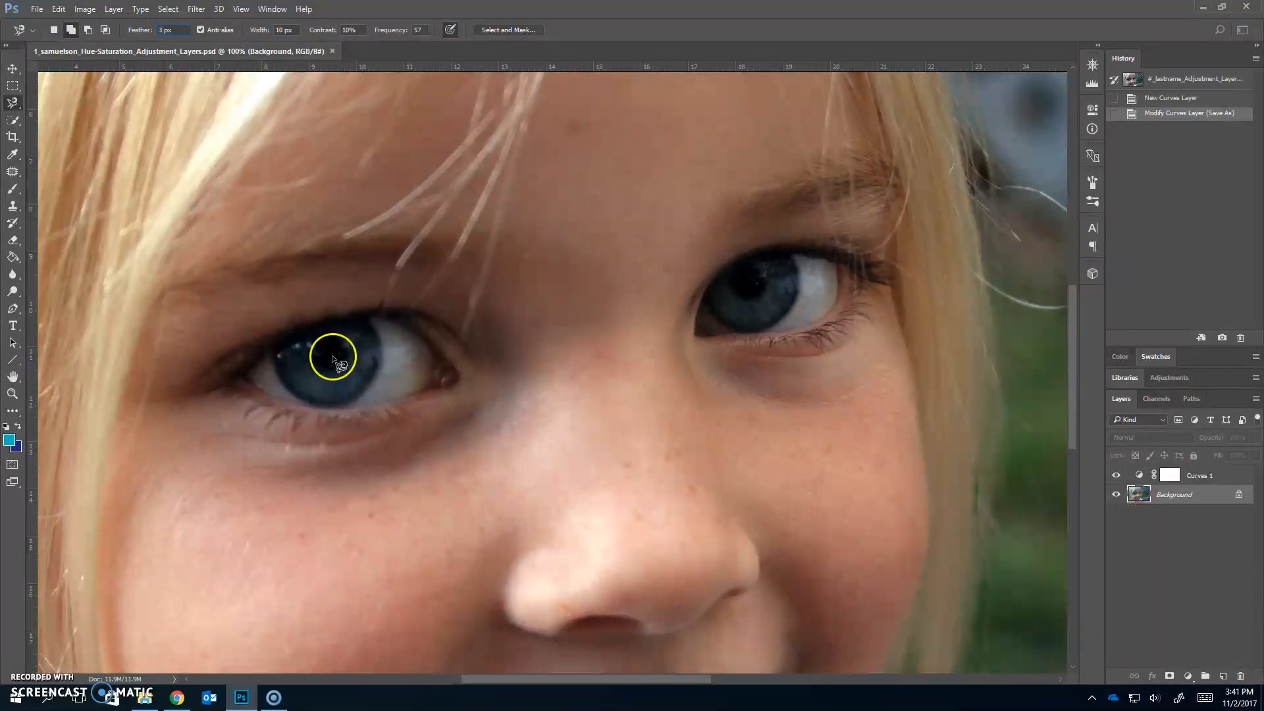
- Trace the irises of both eyes with the Magnetic Lasso to select them together
left_click(269, 355)
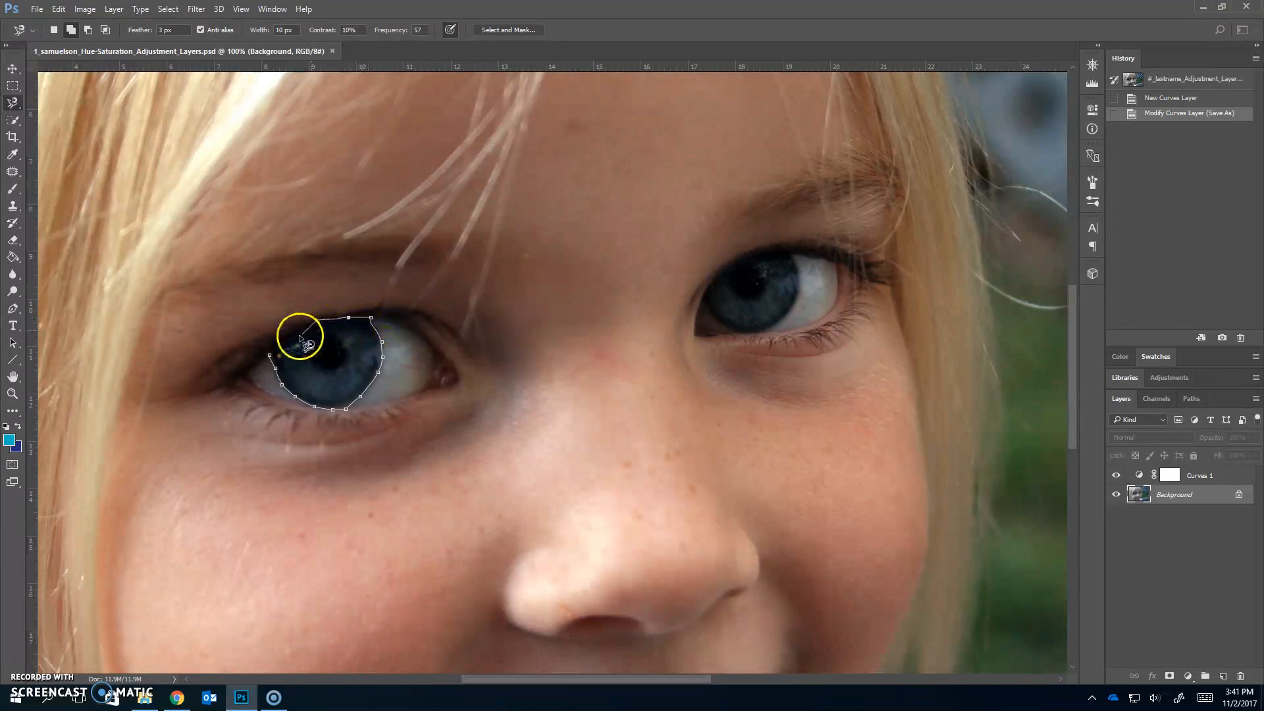
left_click(270, 359)
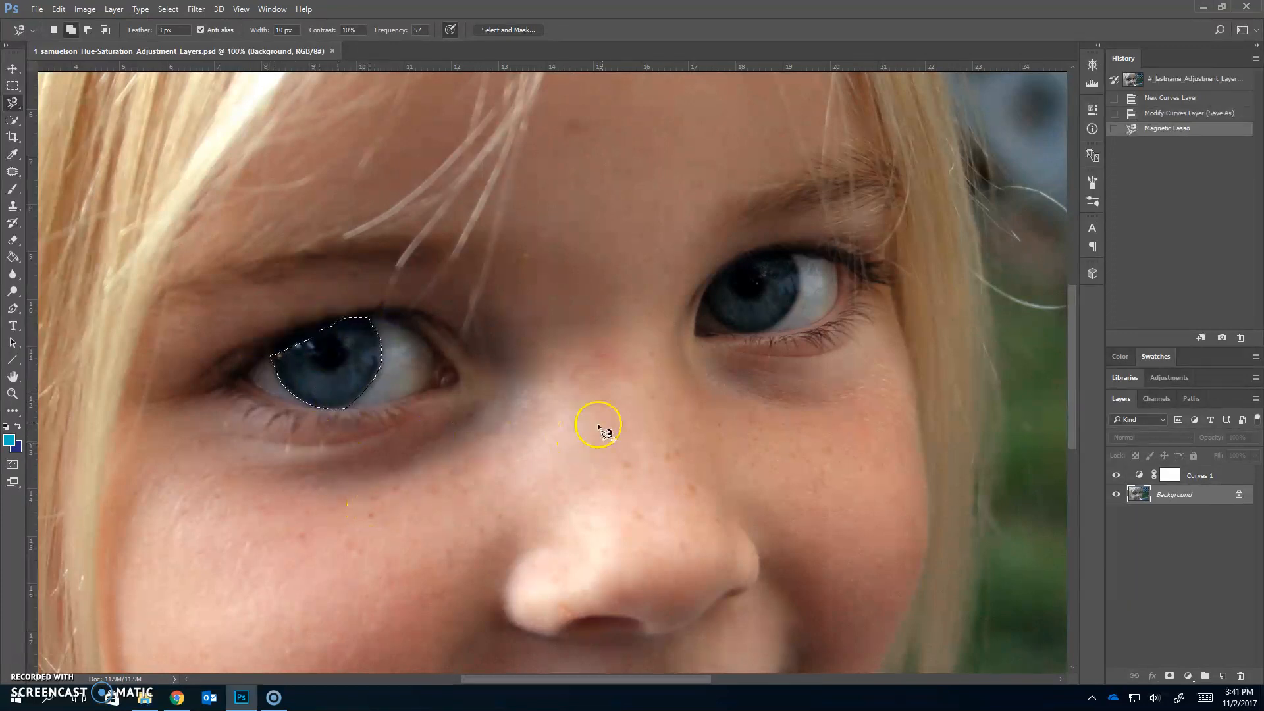
left_click(701, 303)
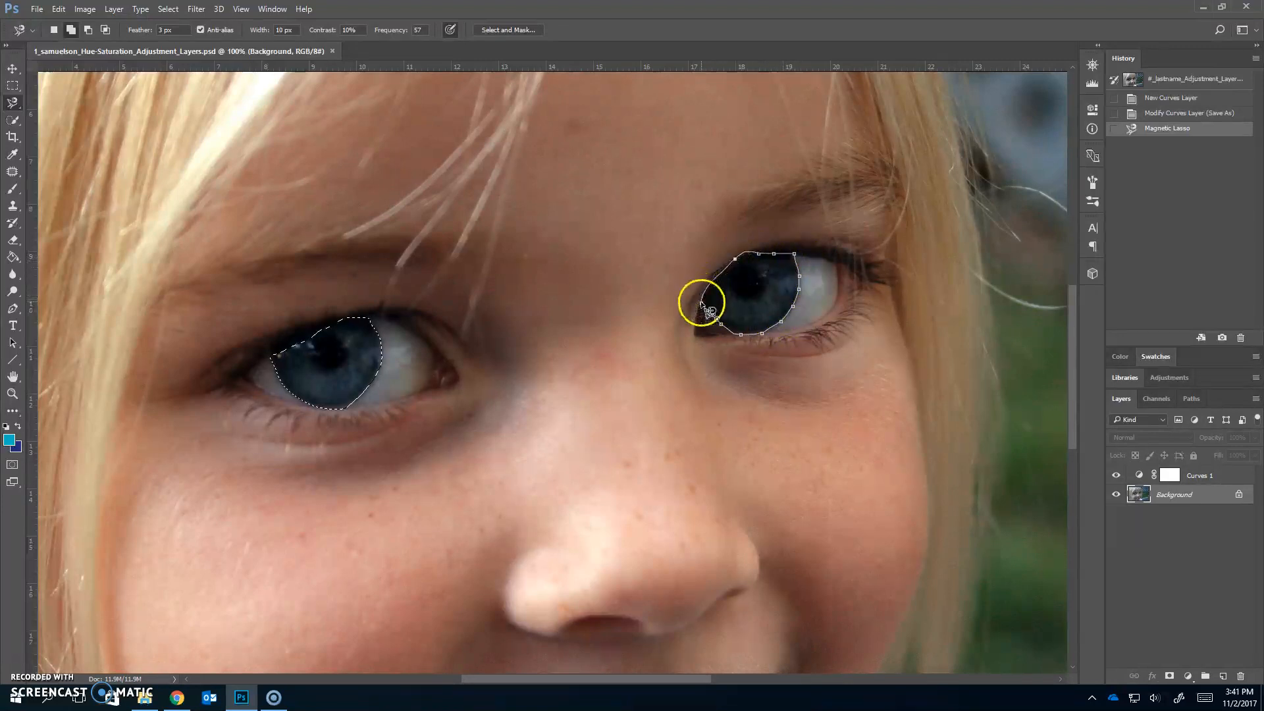
left_click(702, 305)
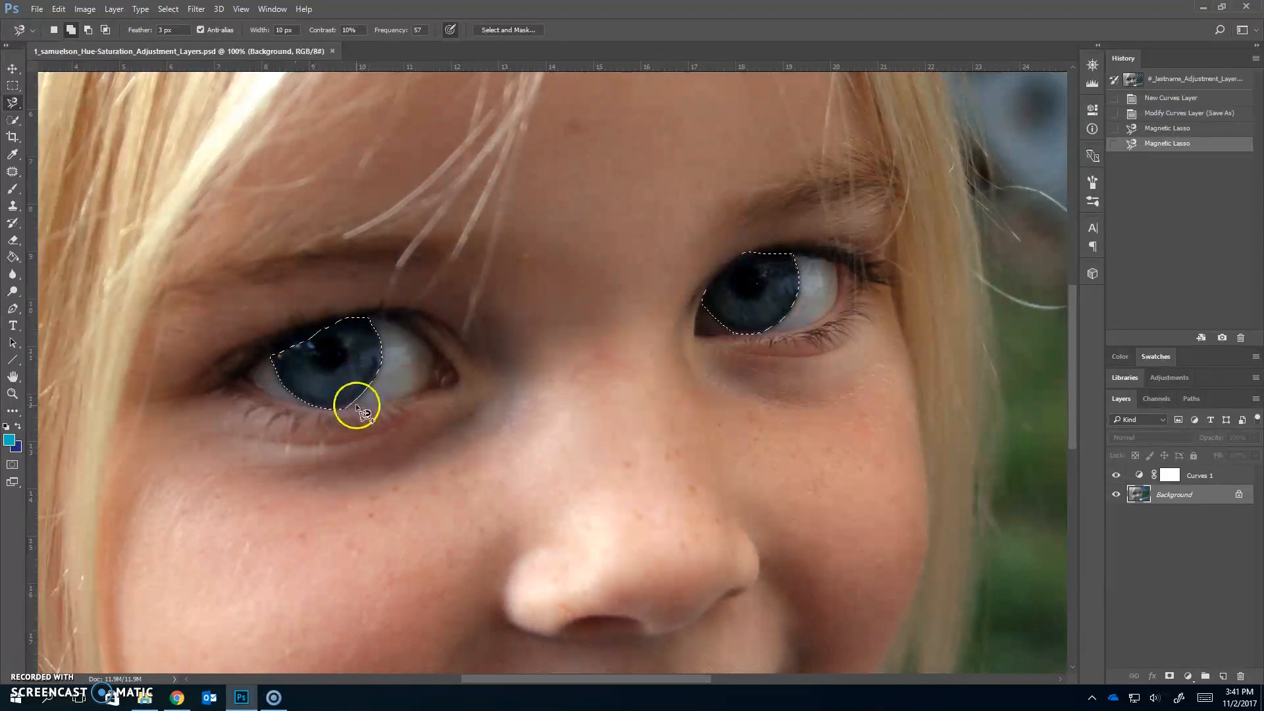
- Enter Quick Mask mode and set up a soft round brush at 17 px with 0% hardness
left_click(12, 465)
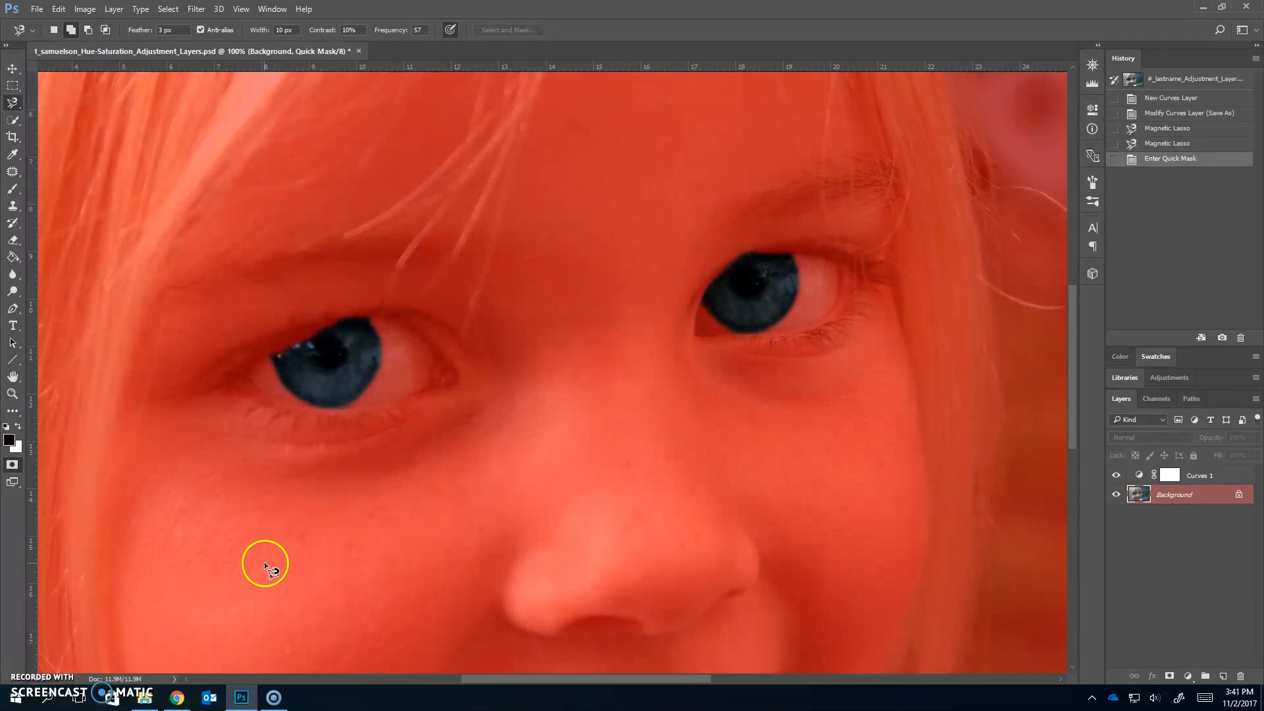
key("ctrl+plus")
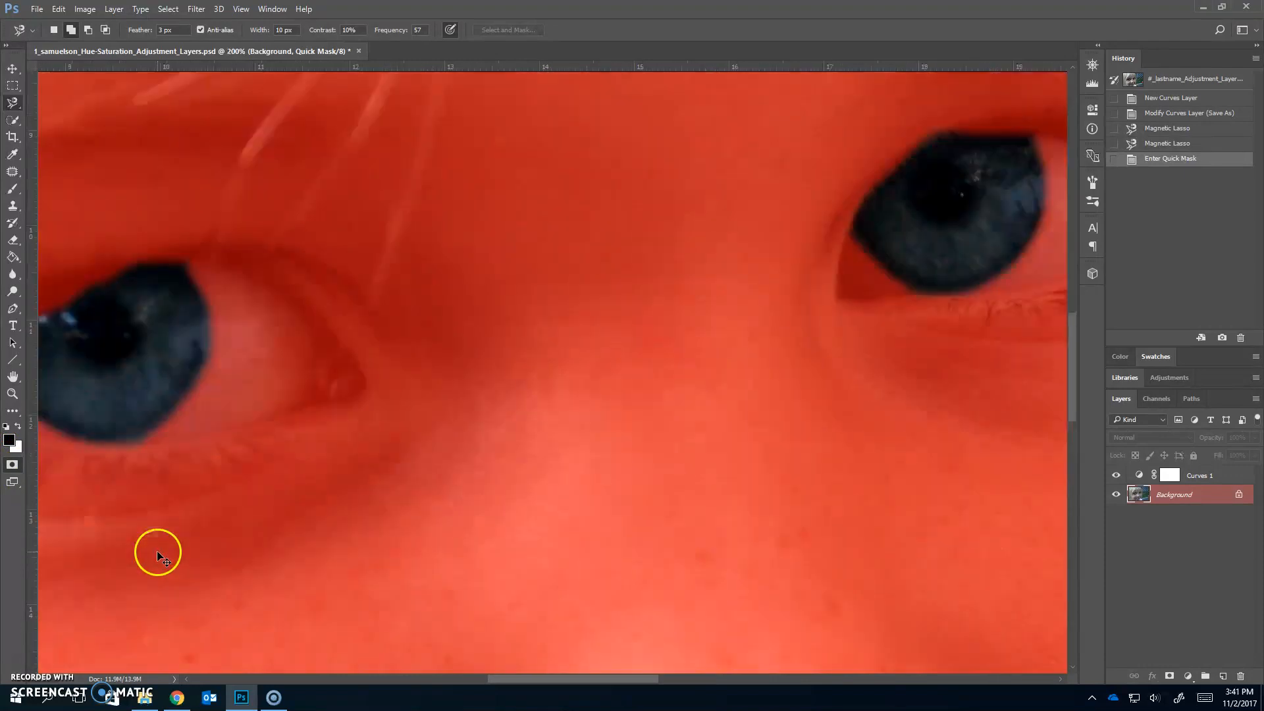
left_click_drag(527, 677, 500, 675)
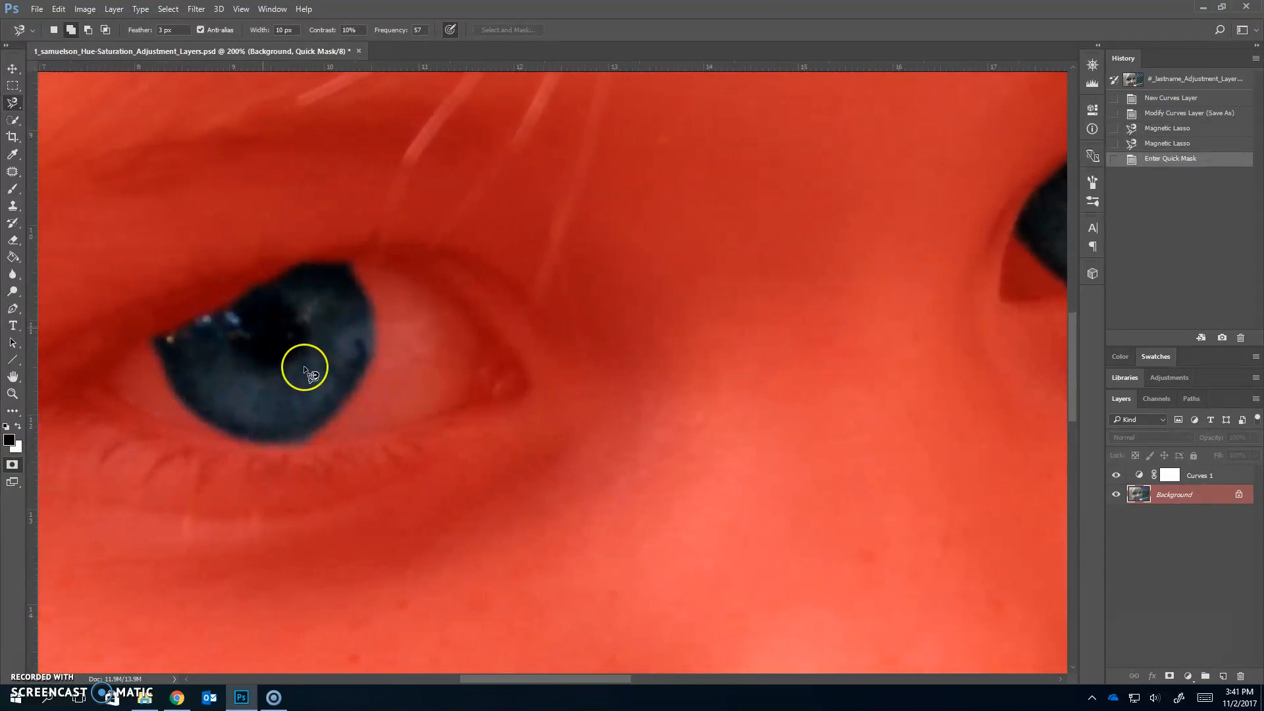
left_click(12, 191)
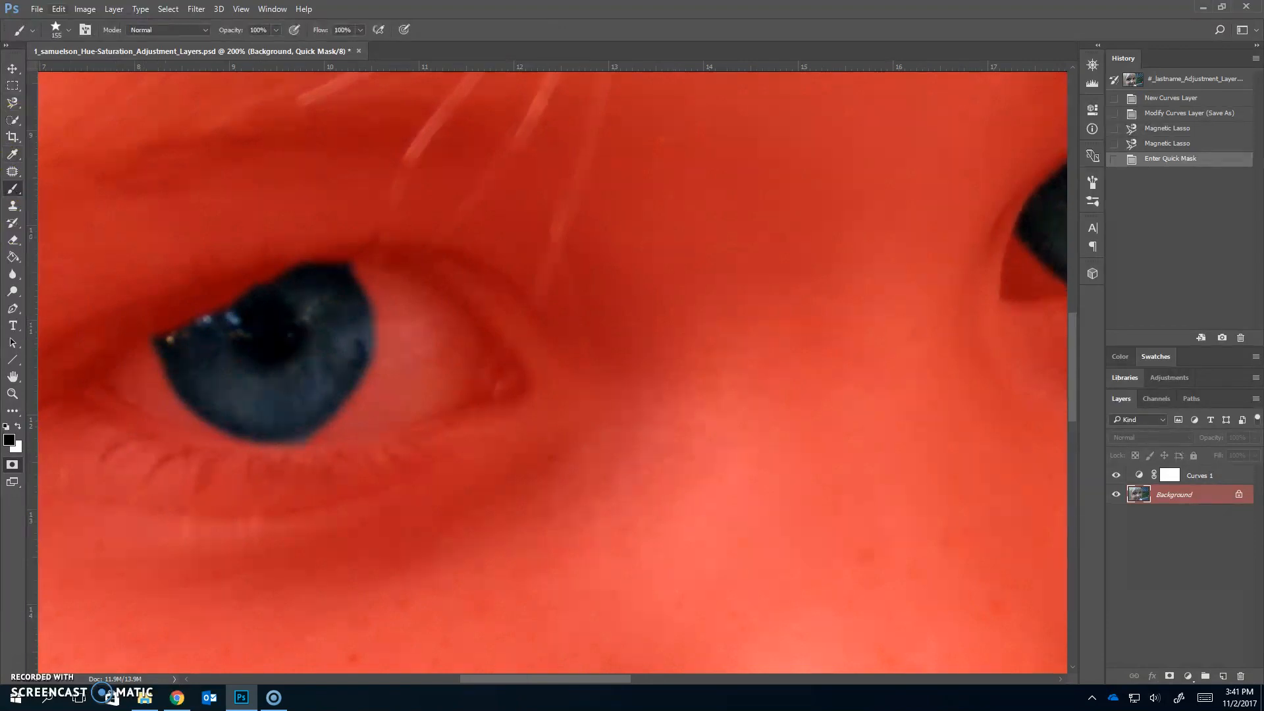
left_click(65, 30)
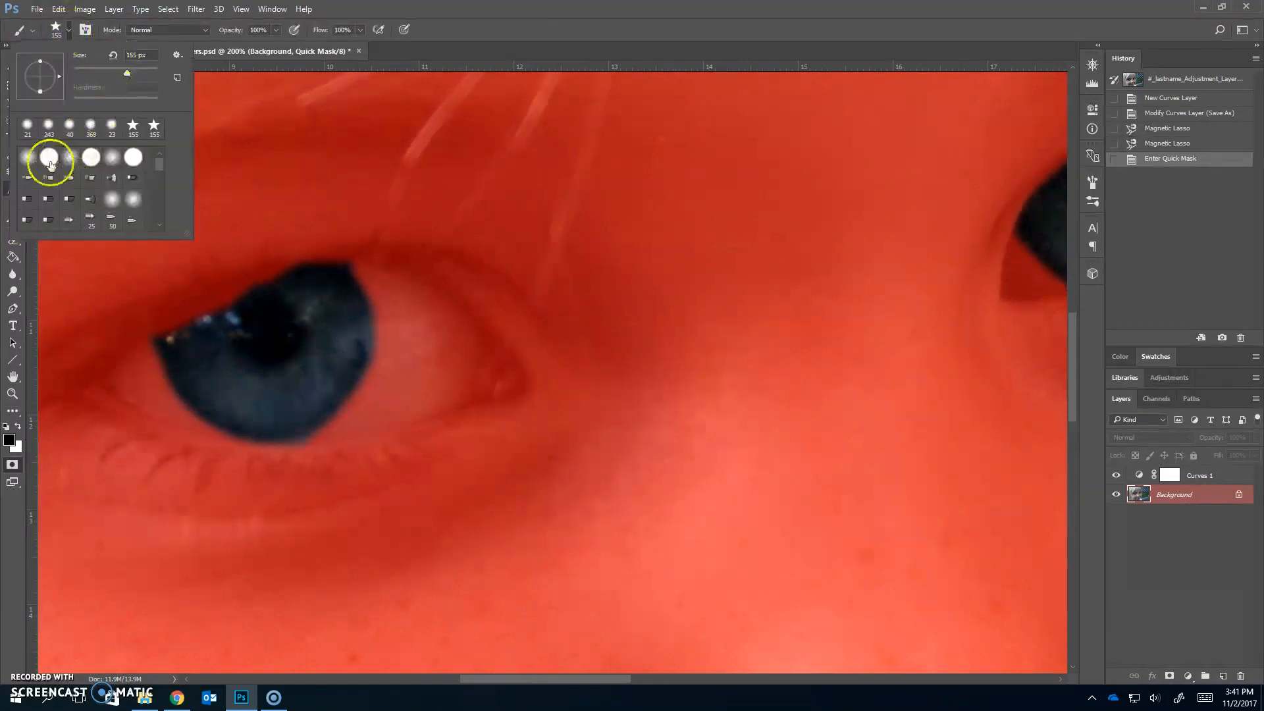
left_click(28, 157)
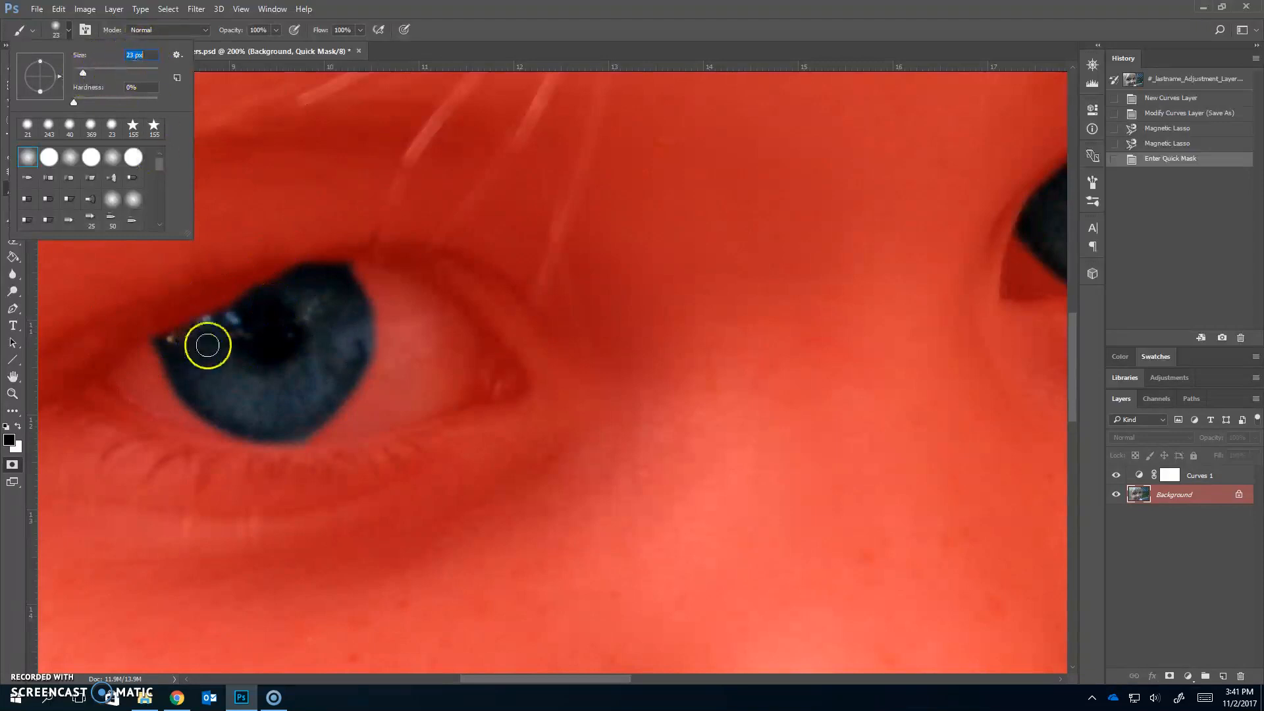
left_click_drag(79, 72, 80, 74)
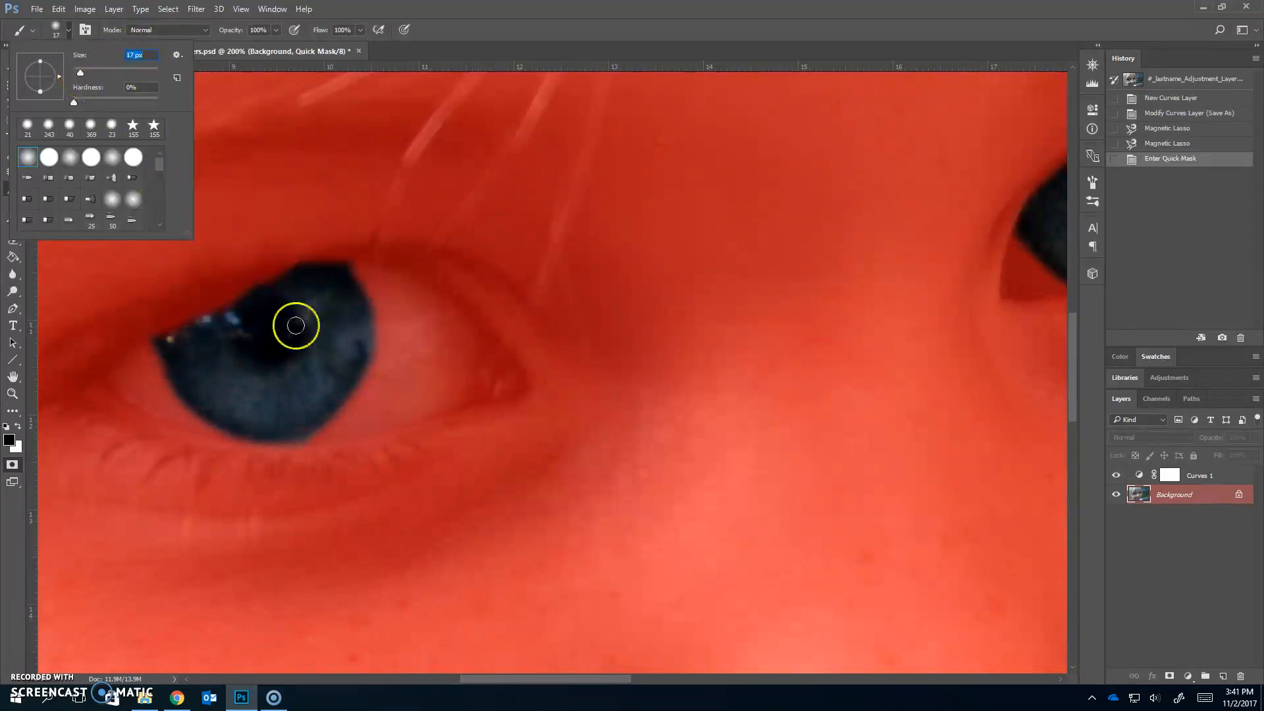
left_click(434, 14)
- Paint with white along the upper edges of both irises to add the missed areas to the quick mask selection
left_click_drag(249, 347, 282, 338)
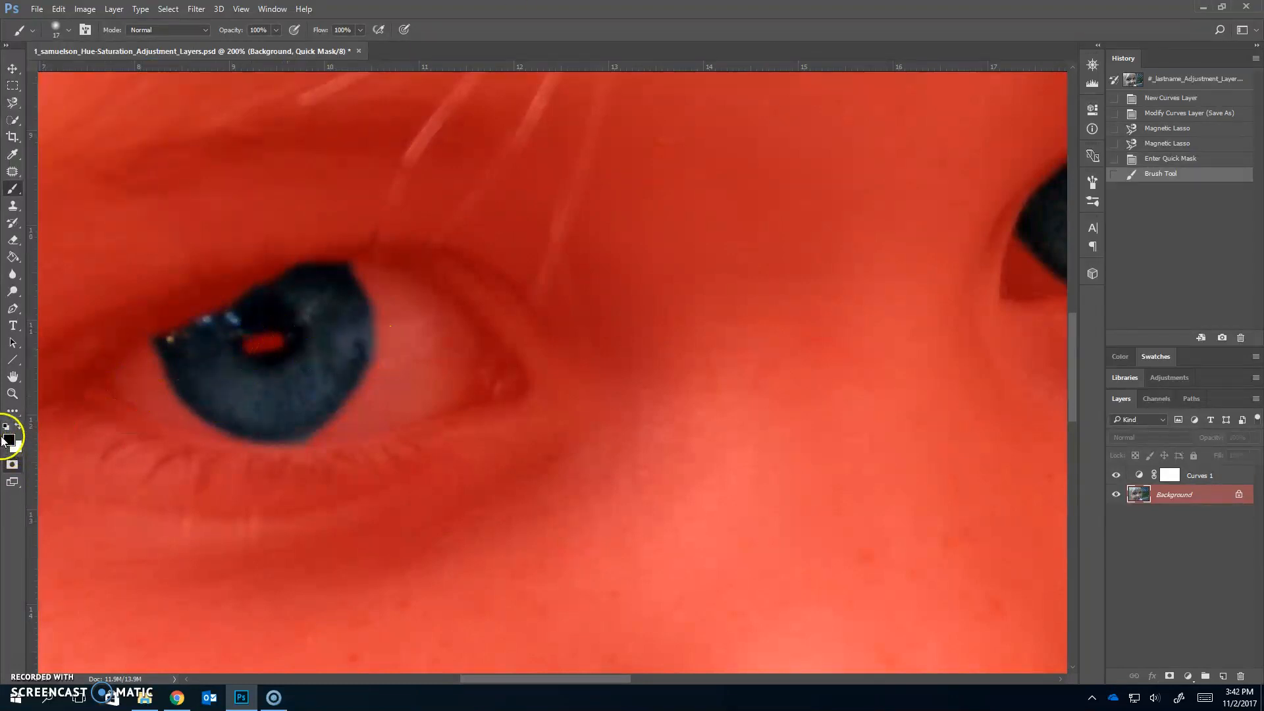
key("ctrl+z")
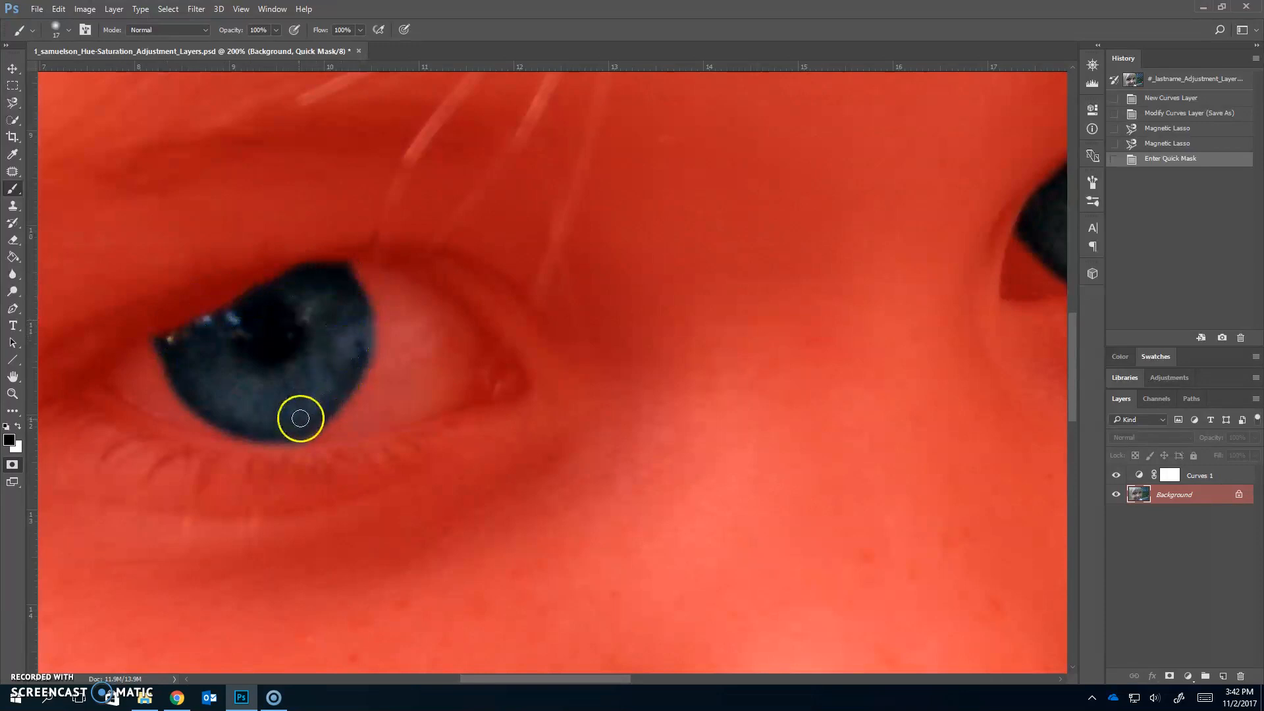
left_click_drag(559, 680, 607, 678)
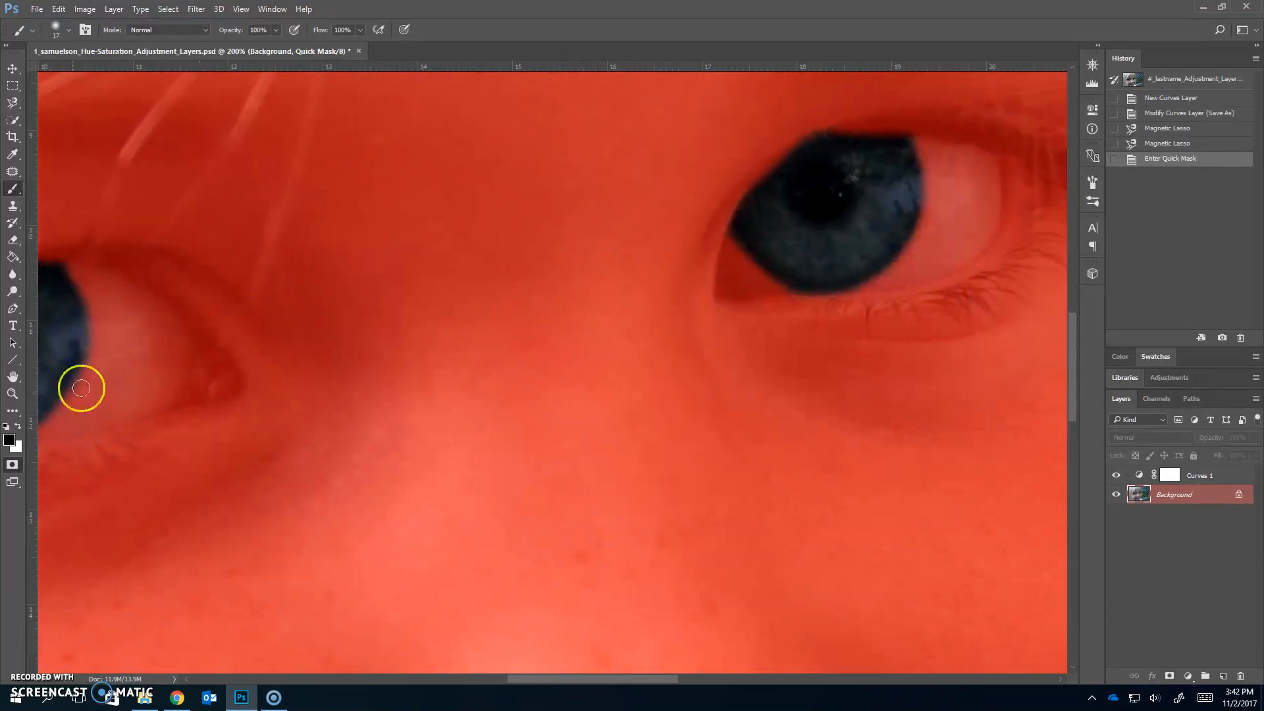
left_click(17, 426)
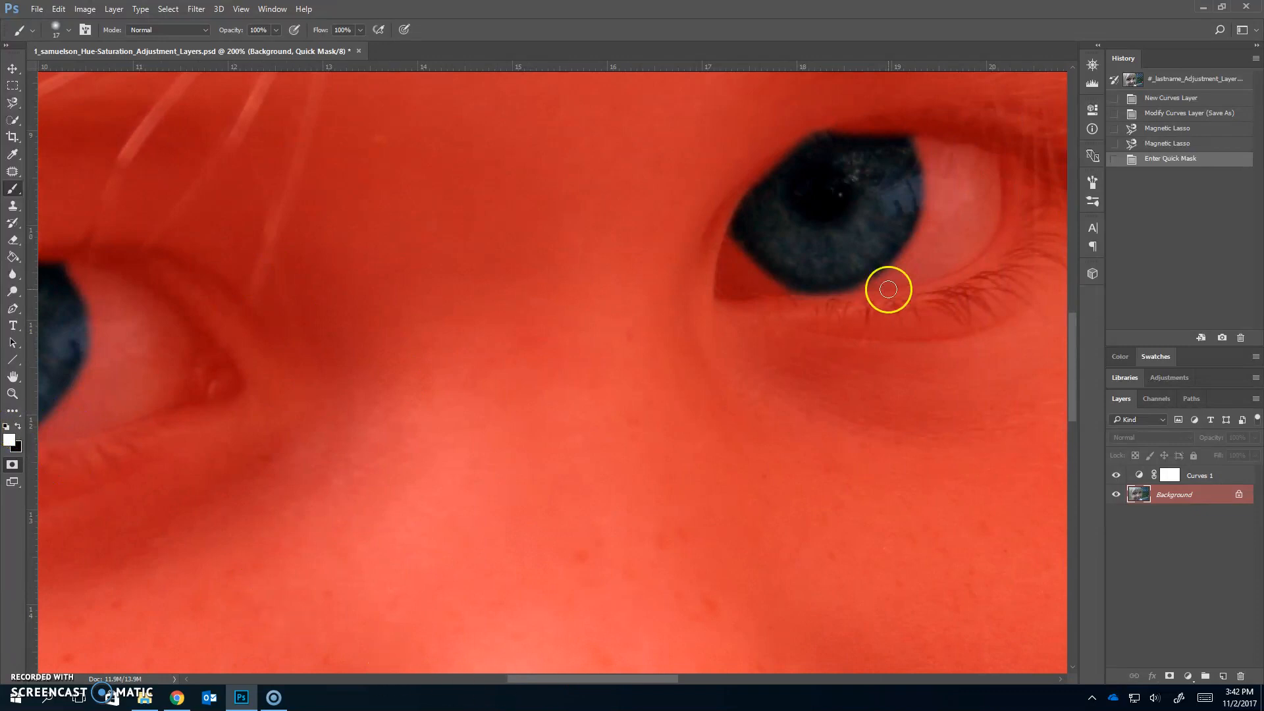
mouse_move(907, 140)
left_mouse_down()
mouse_move(841, 132)
mouse_move(821, 158)
left_mouse_up()
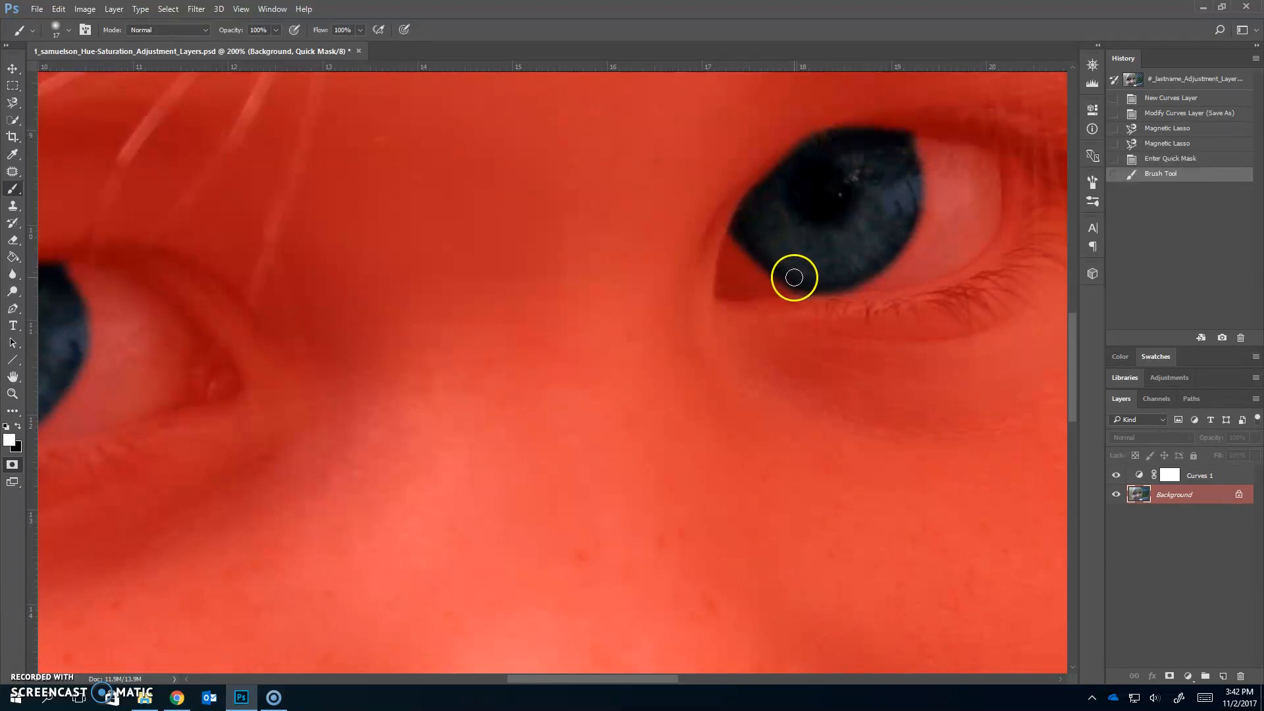
left_click_drag(910, 146, 899, 228)
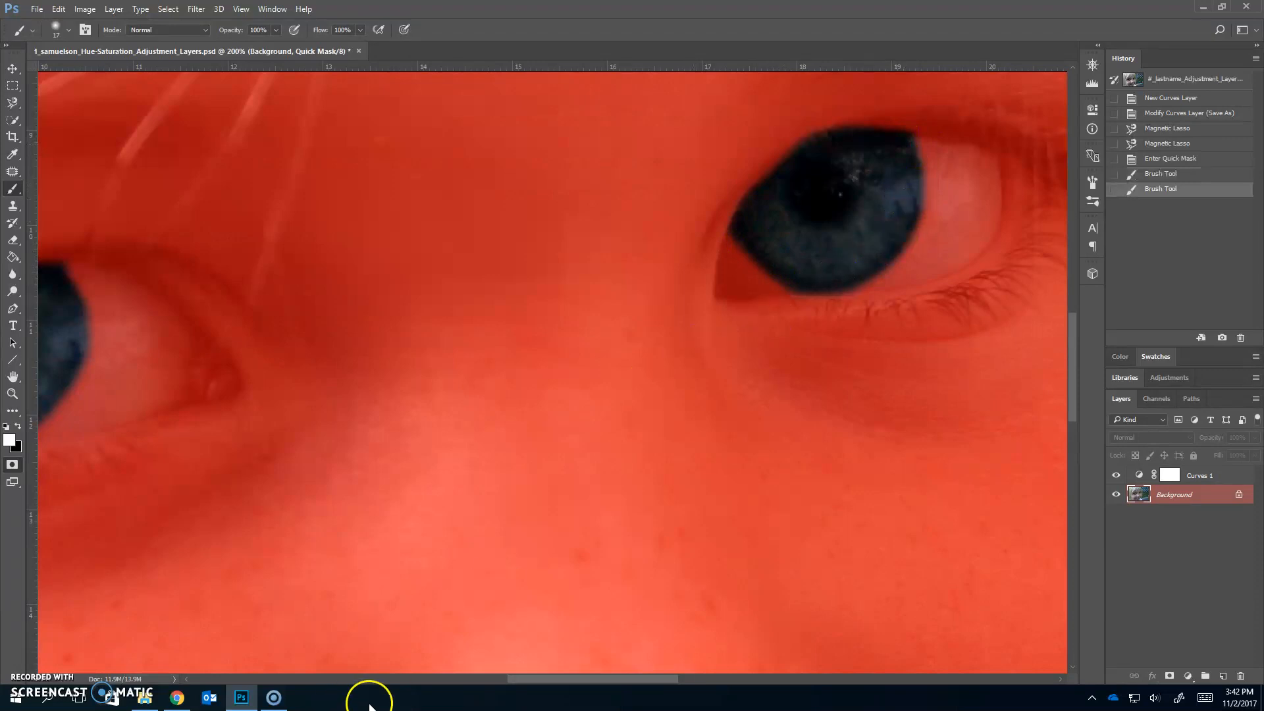
left_click_drag(563, 677, 500, 670)
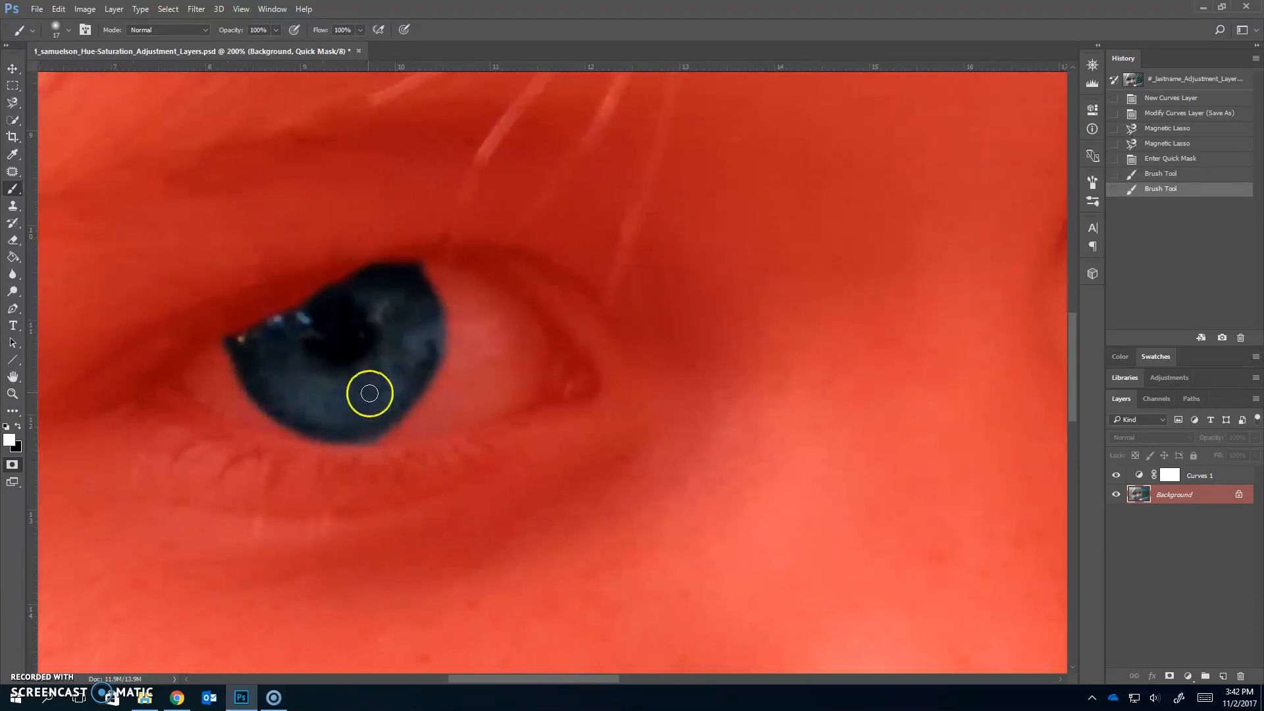
mouse_move(414, 272)
left_mouse_down()
mouse_move(370, 274)
mouse_move(229, 341)
left_mouse_up()
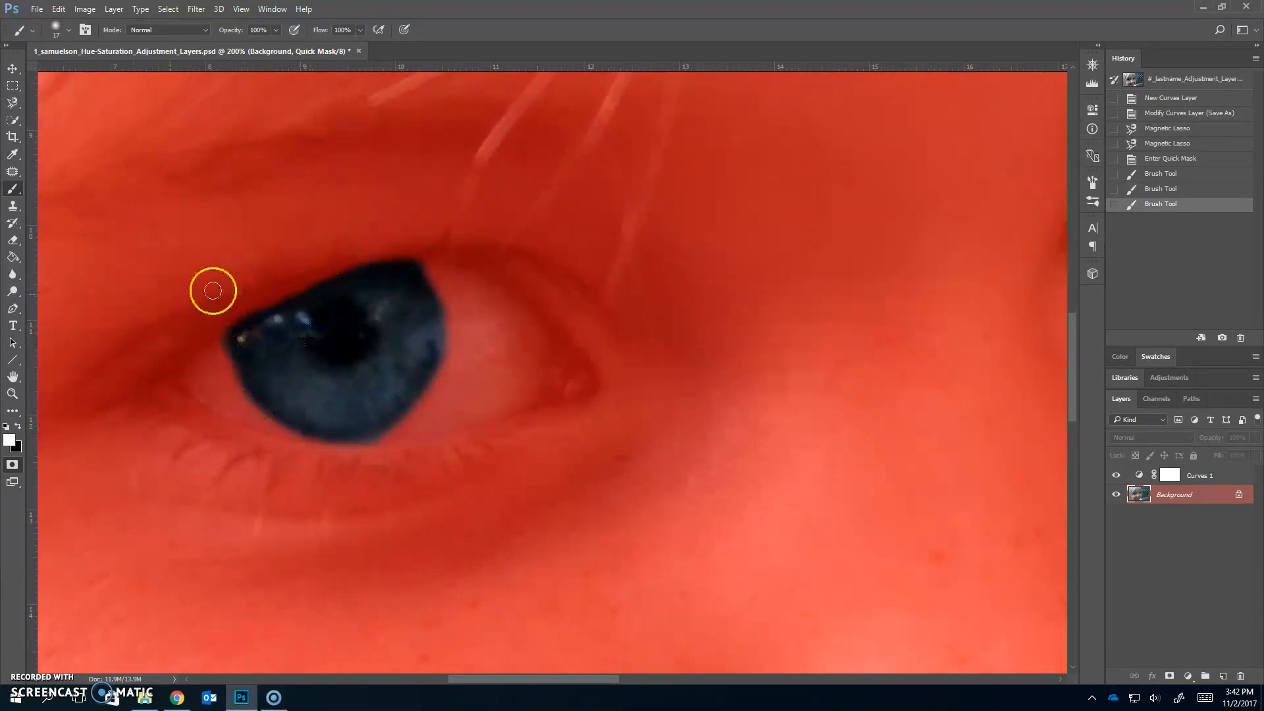
- Switch the foreground colour to black for painting on the quick mask
left_click(16, 413)
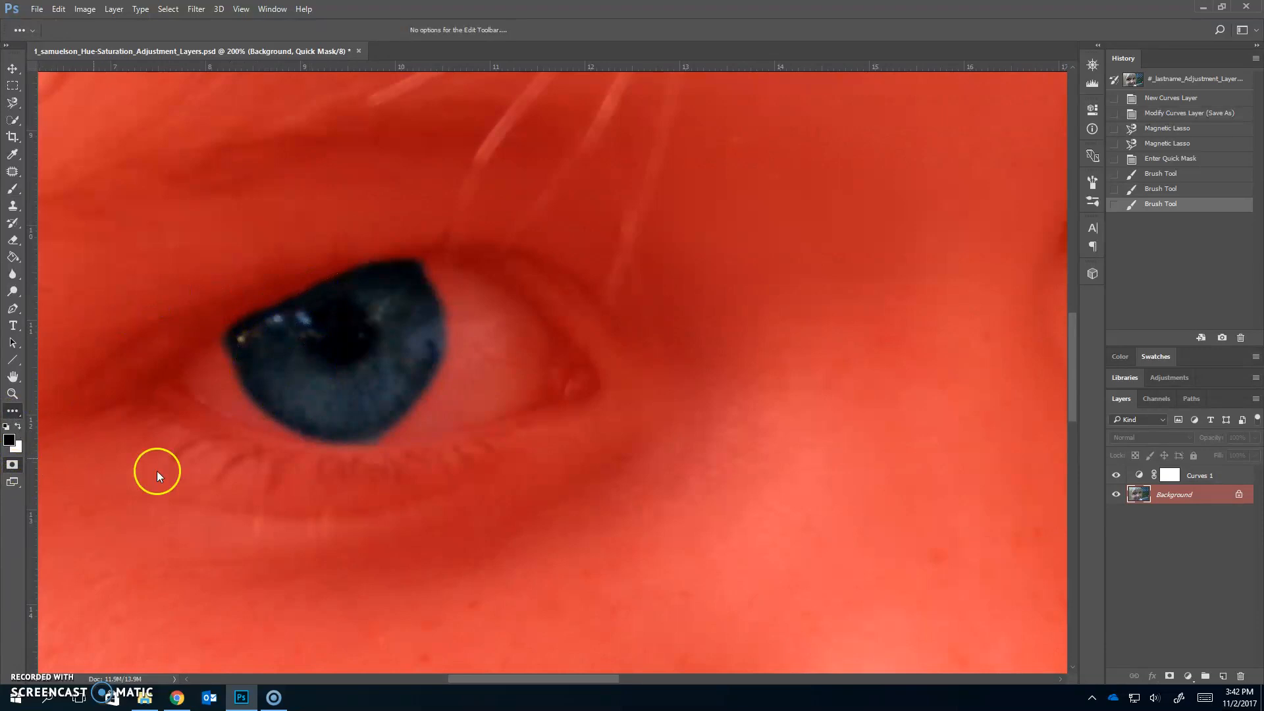
left_click(12, 439)
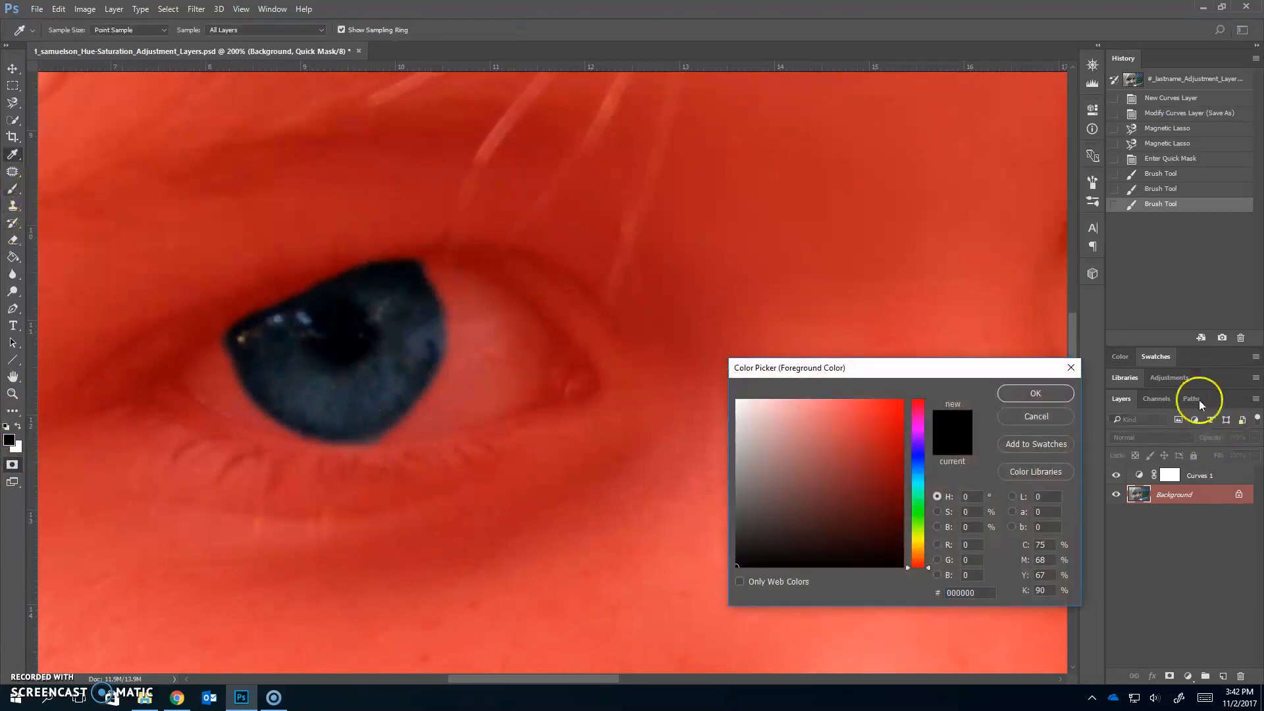
left_click(1071, 367)
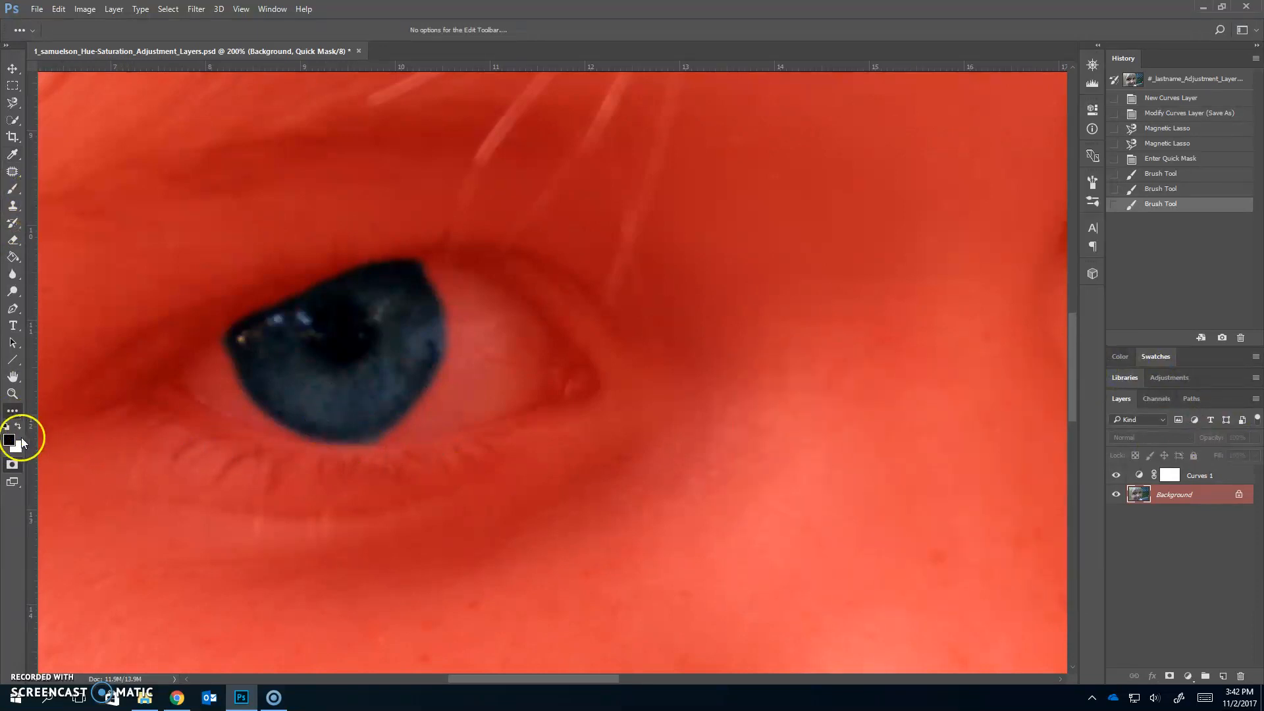
- Paint with black along the lower edge of the iris to trim the quick mask, and exit Quick Mask mode
left_click(12, 189)
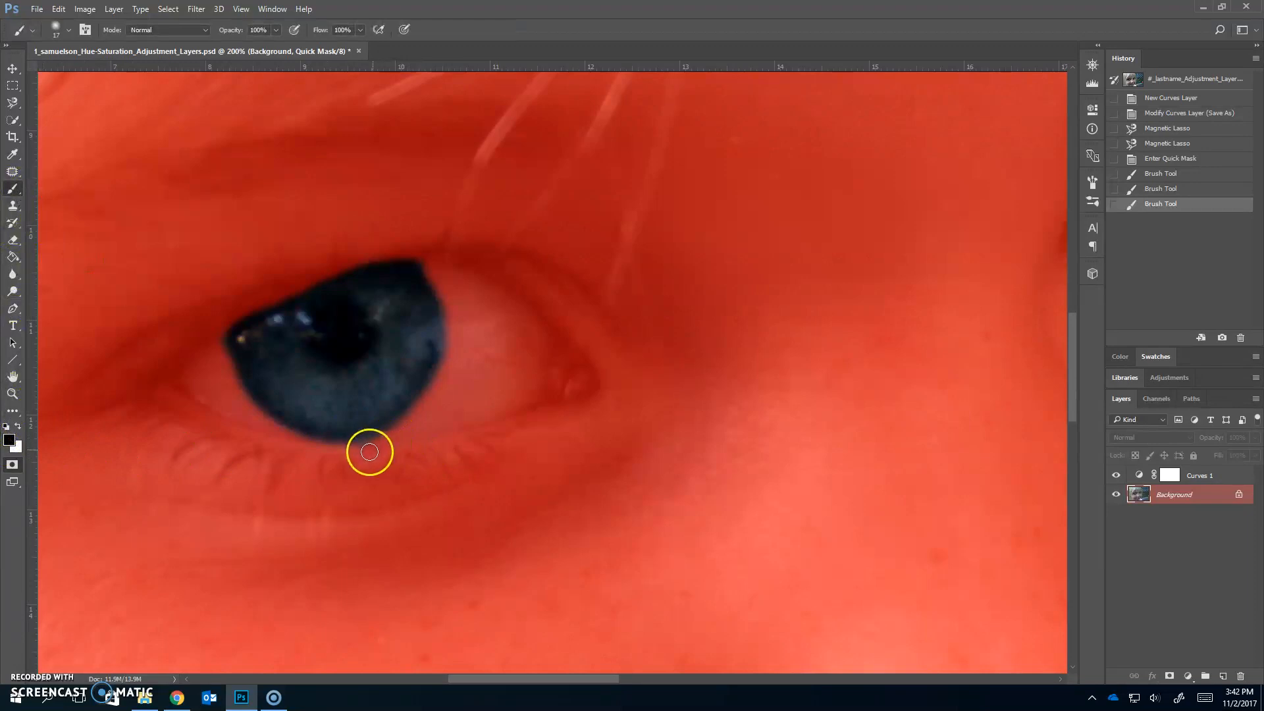
left_click(347, 459)
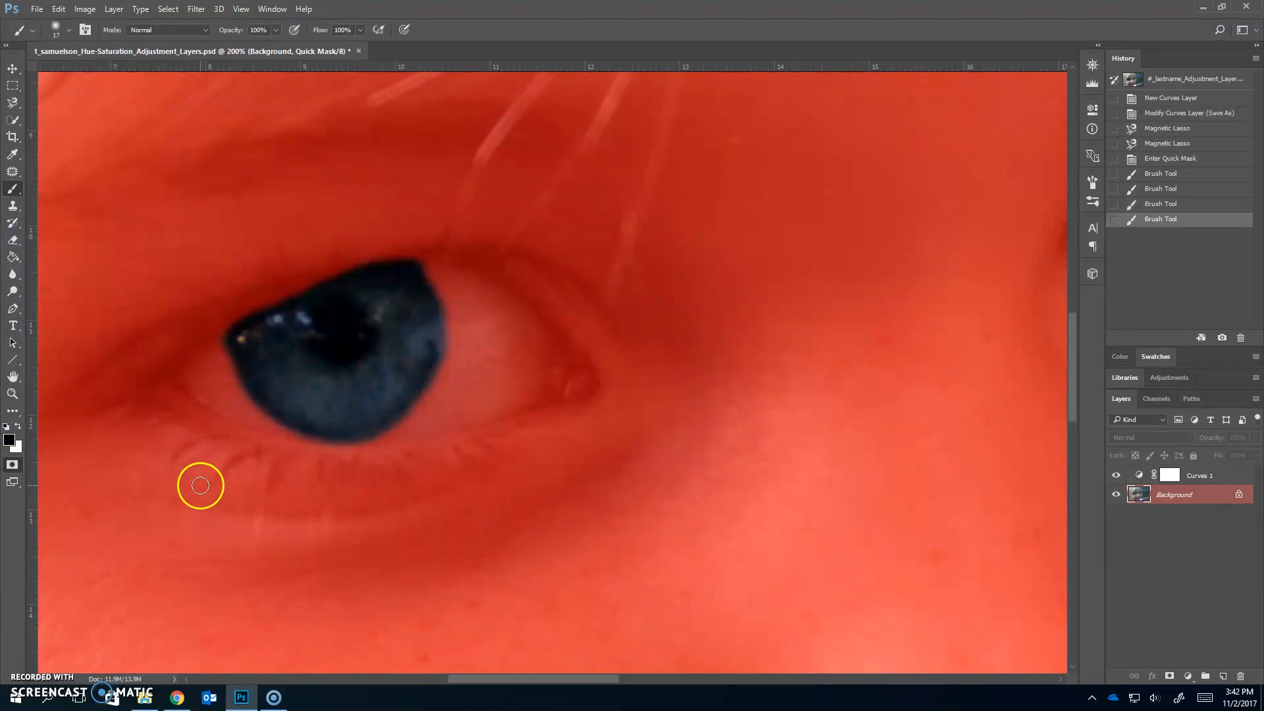
left_click(12, 464)
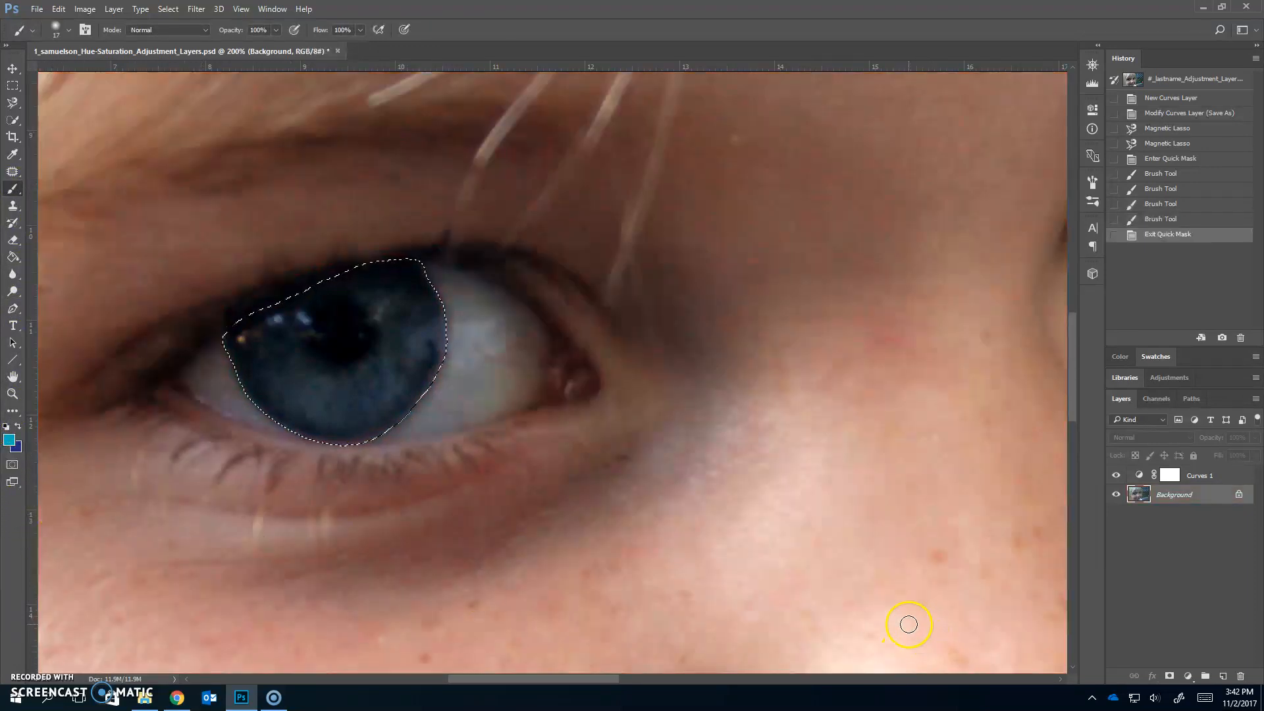
- Add a Hue/Saturation adjustment layer above the Background, masked to the selected irises
key("ctrl+minus")
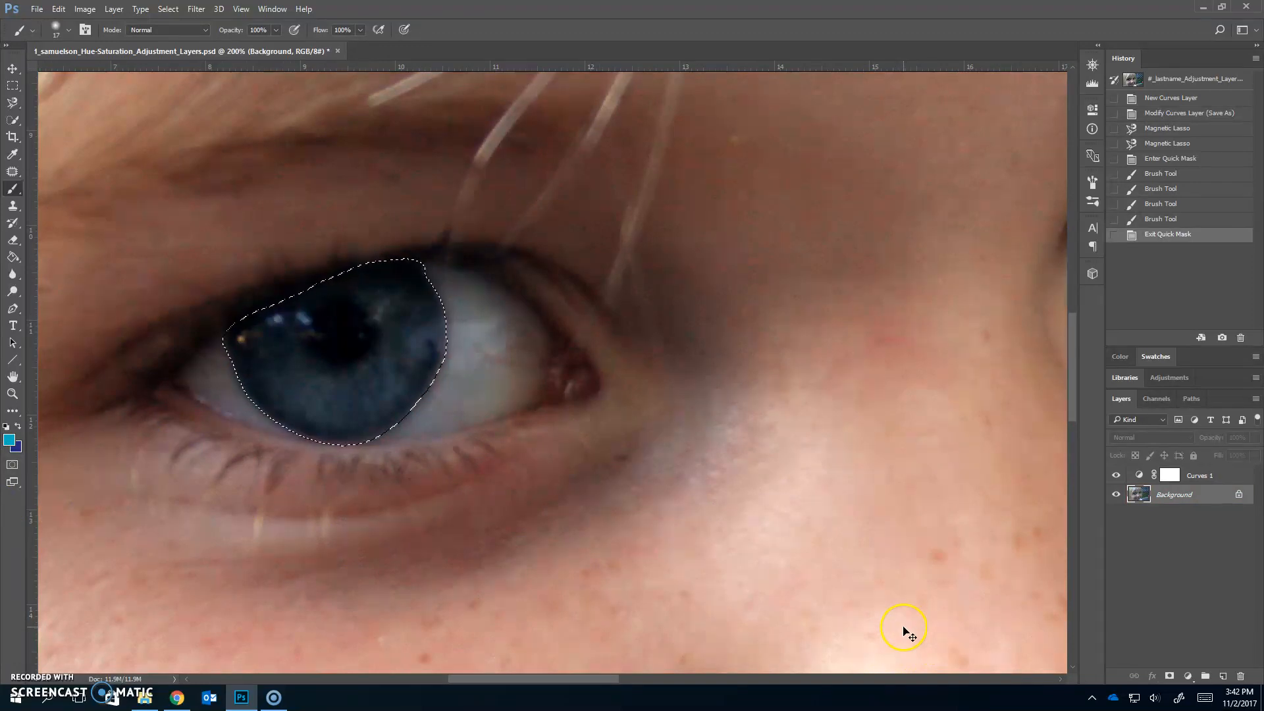
key("ctrl+minus")
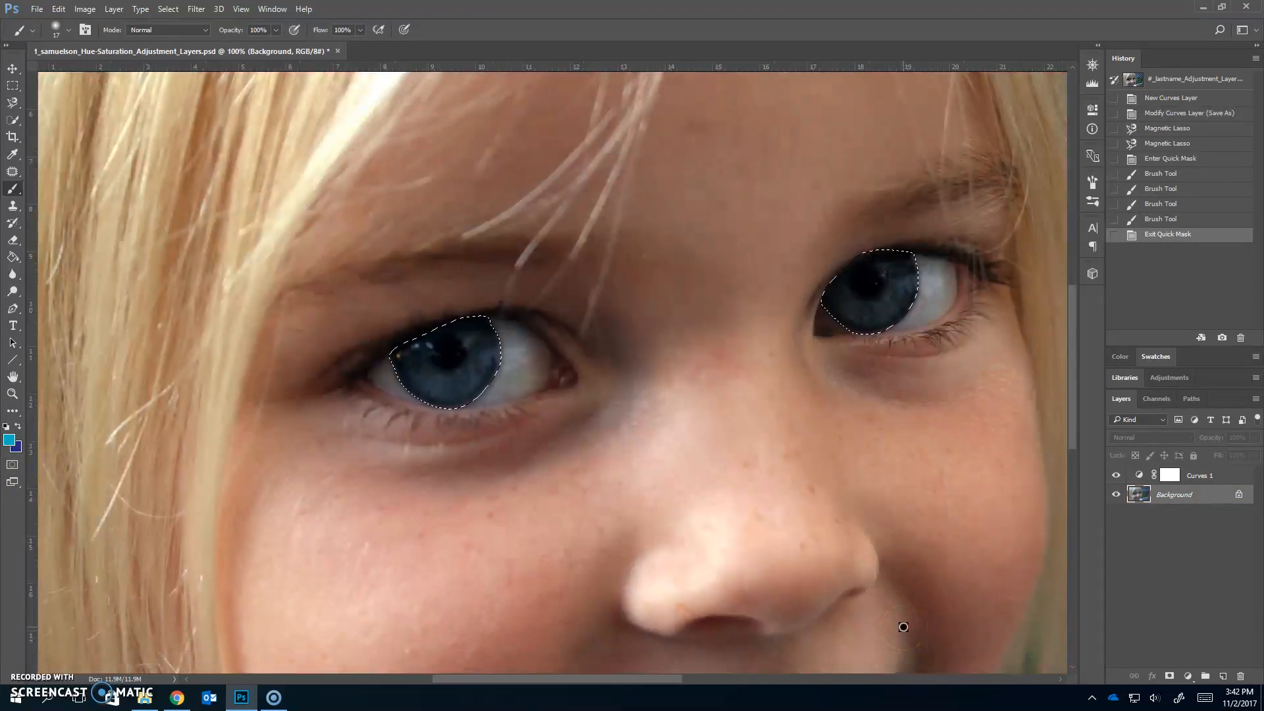
left_click(1024, 673)
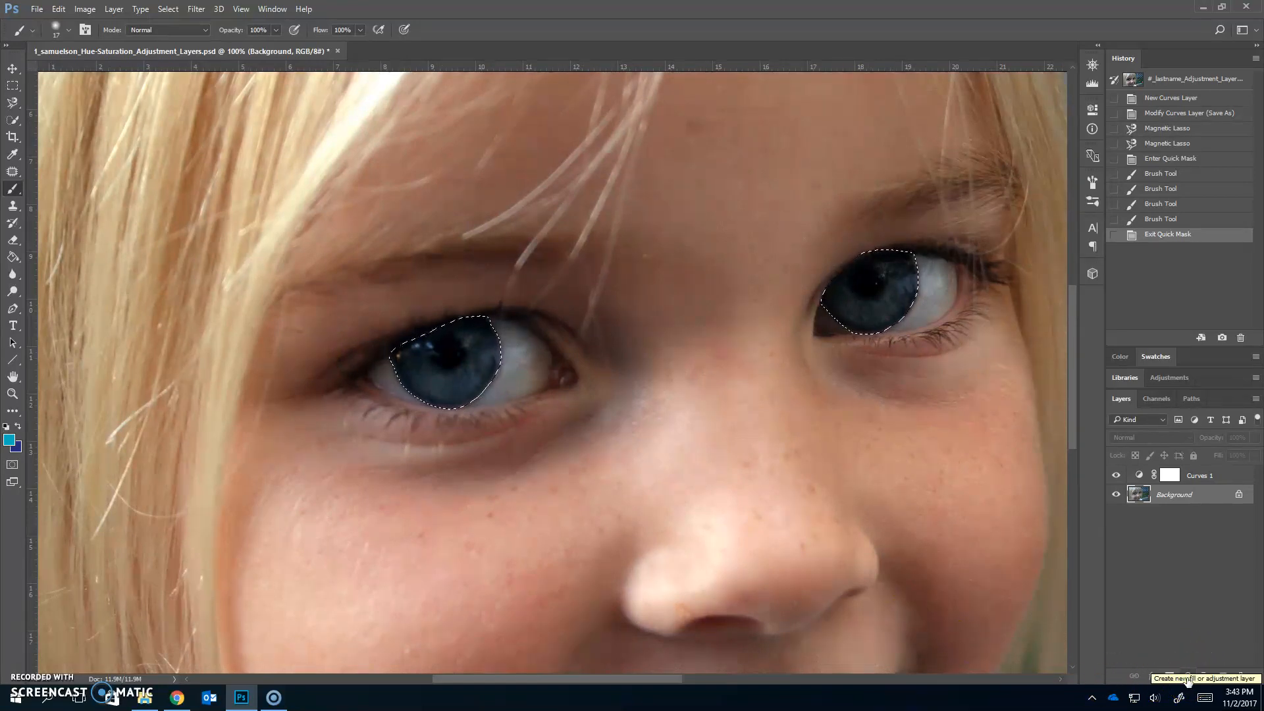
left_click(1188, 680)
left_click(1157, 525)
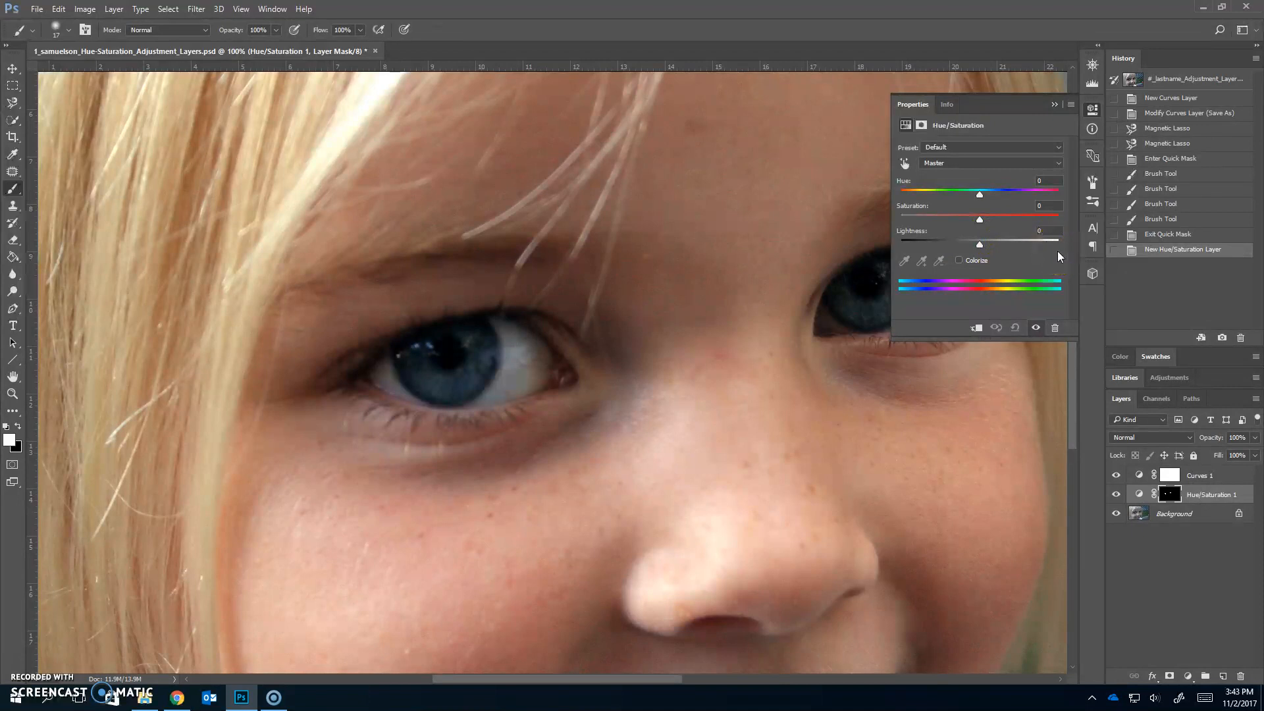
- Try a hue shift on the irises and reset the Hue to 0
mouse_move(979, 196)
left_mouse_down()
mouse_move(1049, 208)
mouse_move(887, 203)
mouse_move(986, 208)
left_mouse_up()
left_click(1047, 181)
type("0")
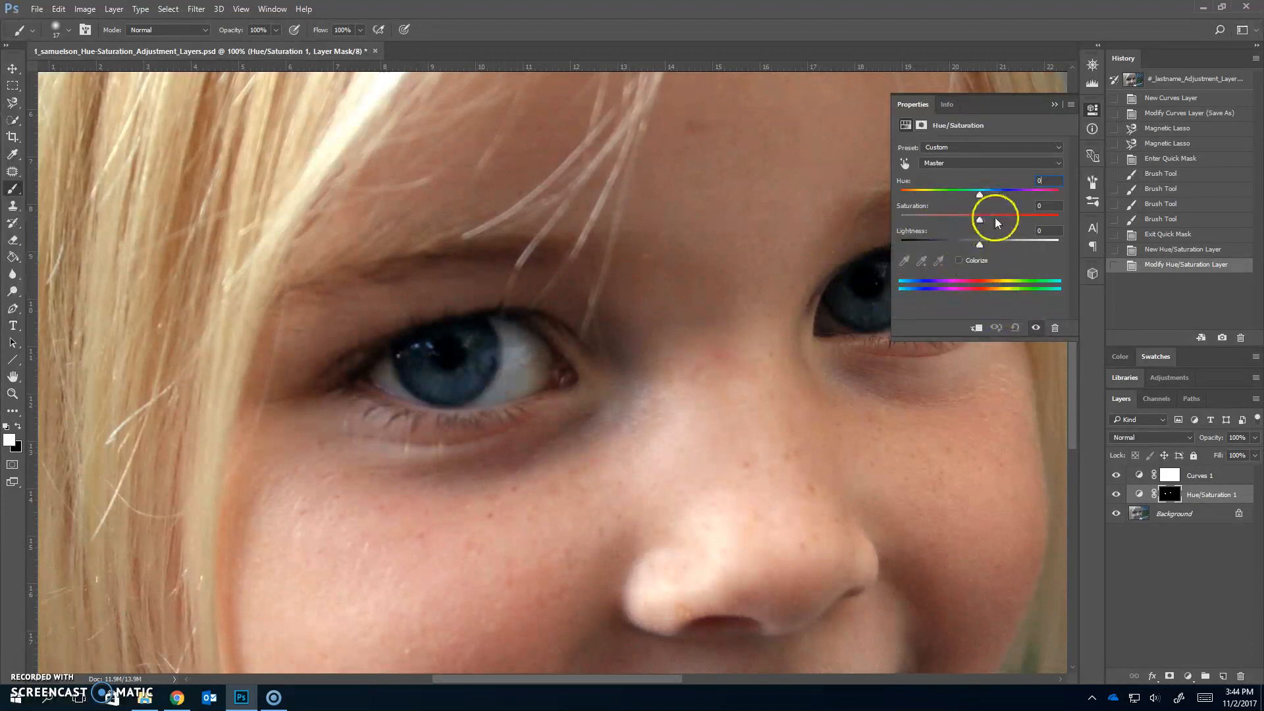
- Set the irises' Saturation to +27 and Lightness to +3 in the Hue/Saturation adjustment
left_click_drag(981, 219, 982, 220)
left_click(992, 222)
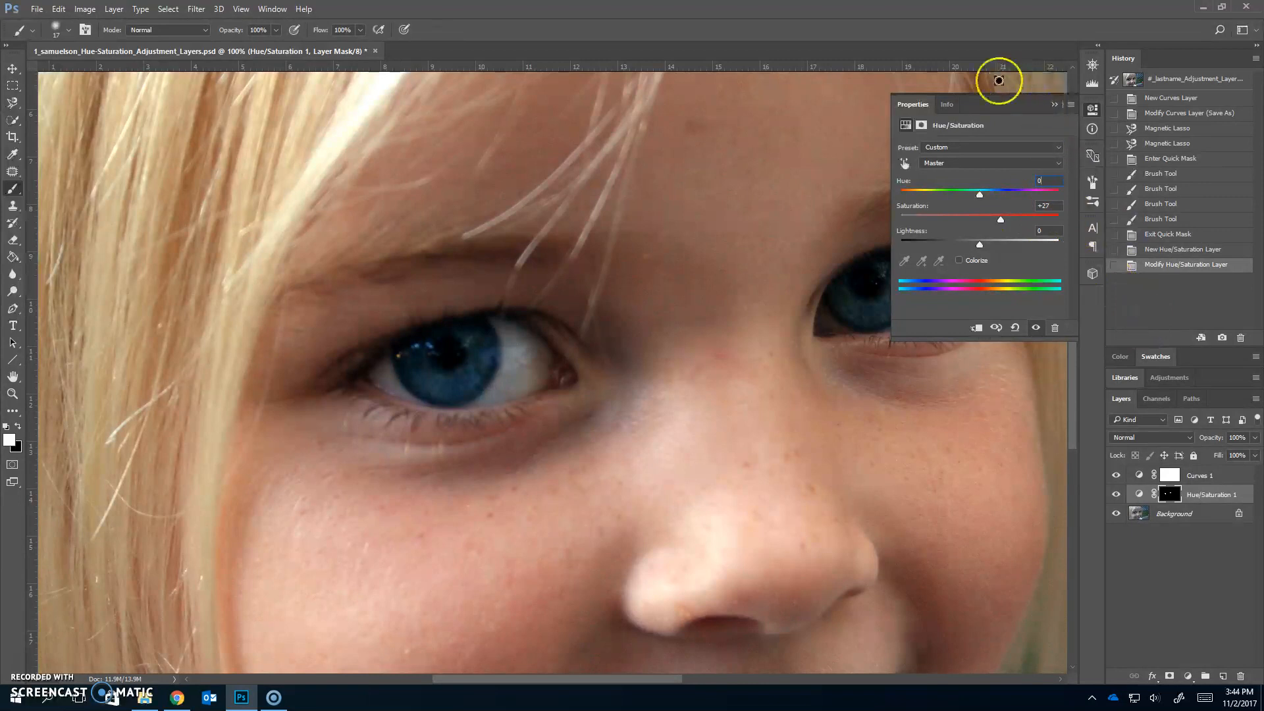
left_click_drag(653, 679, 702, 675)
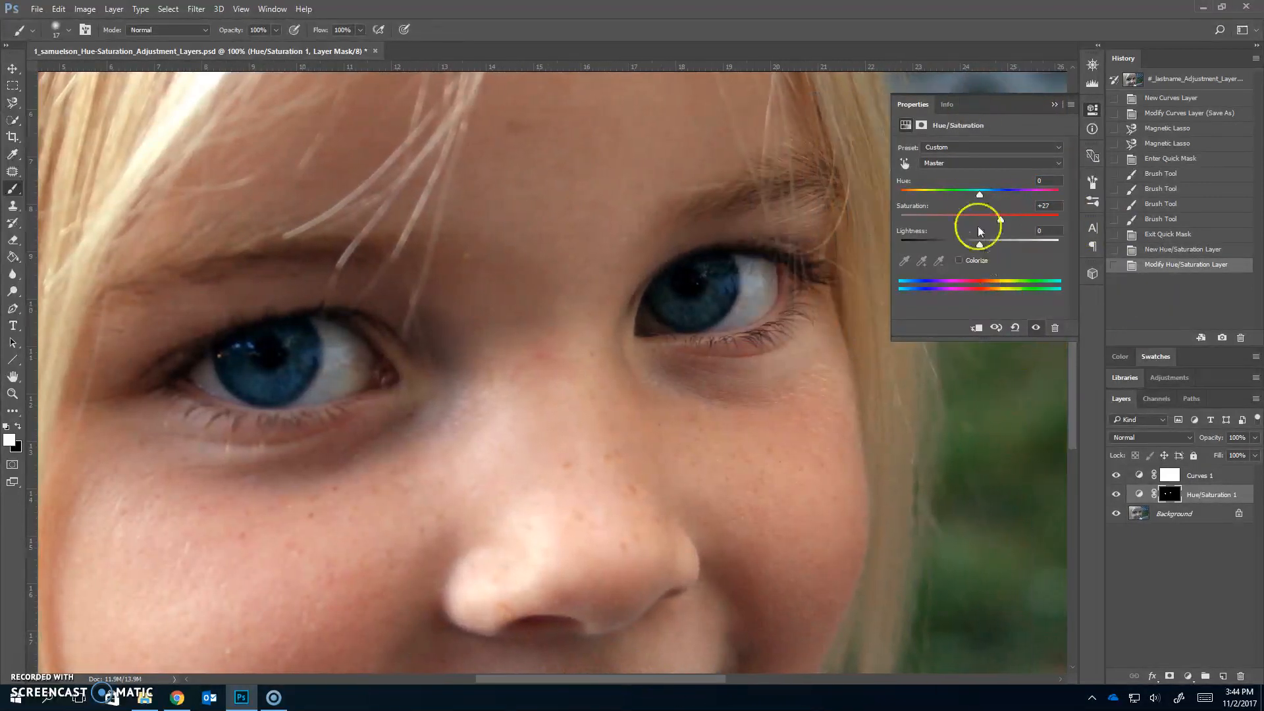
mouse_move(978, 246)
left_mouse_down()
mouse_move(956, 245)
mouse_move(1001, 244)
mouse_move(986, 250)
left_mouse_up()
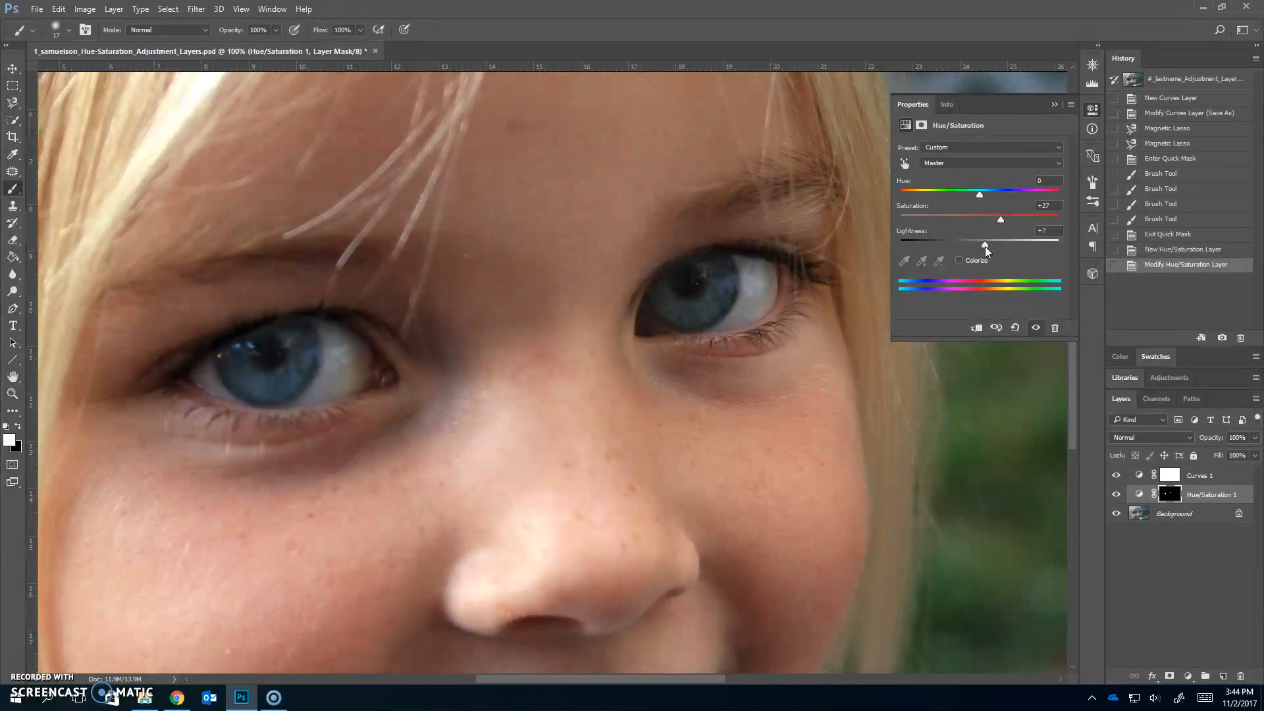
left_click(940, 261)
key("ctrl+0")
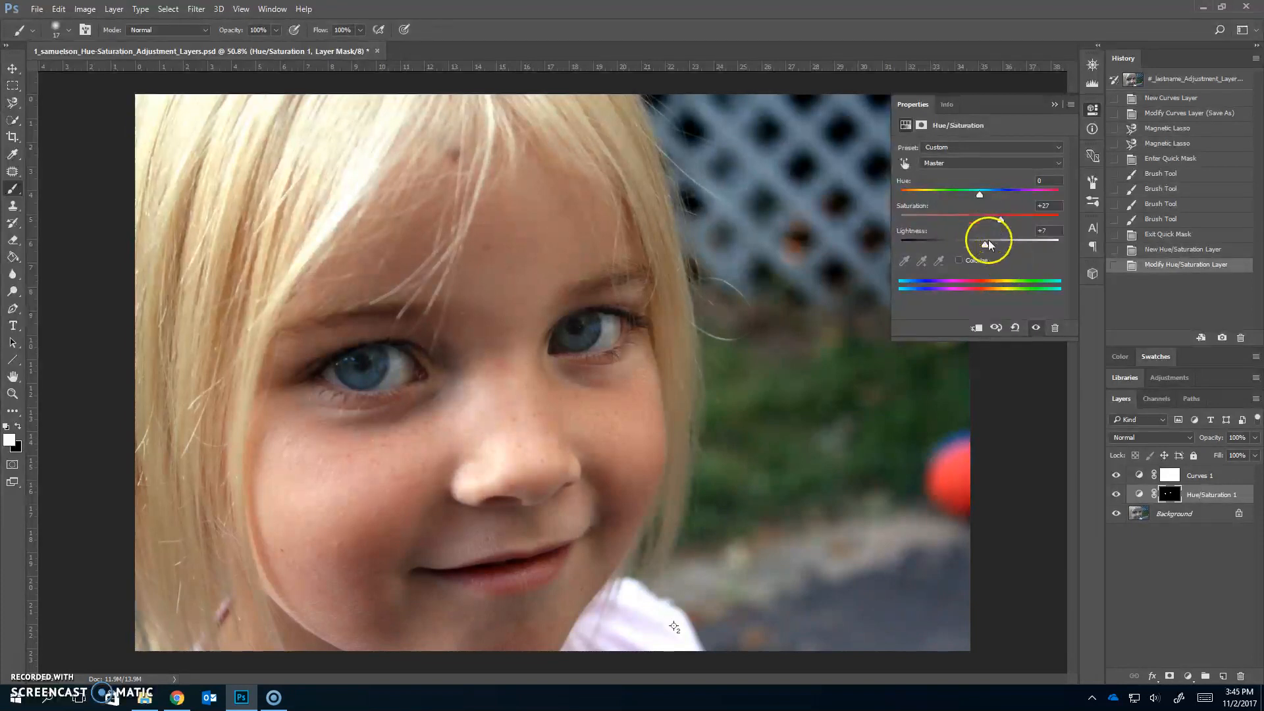
left_click_drag(985, 245, 982, 245)
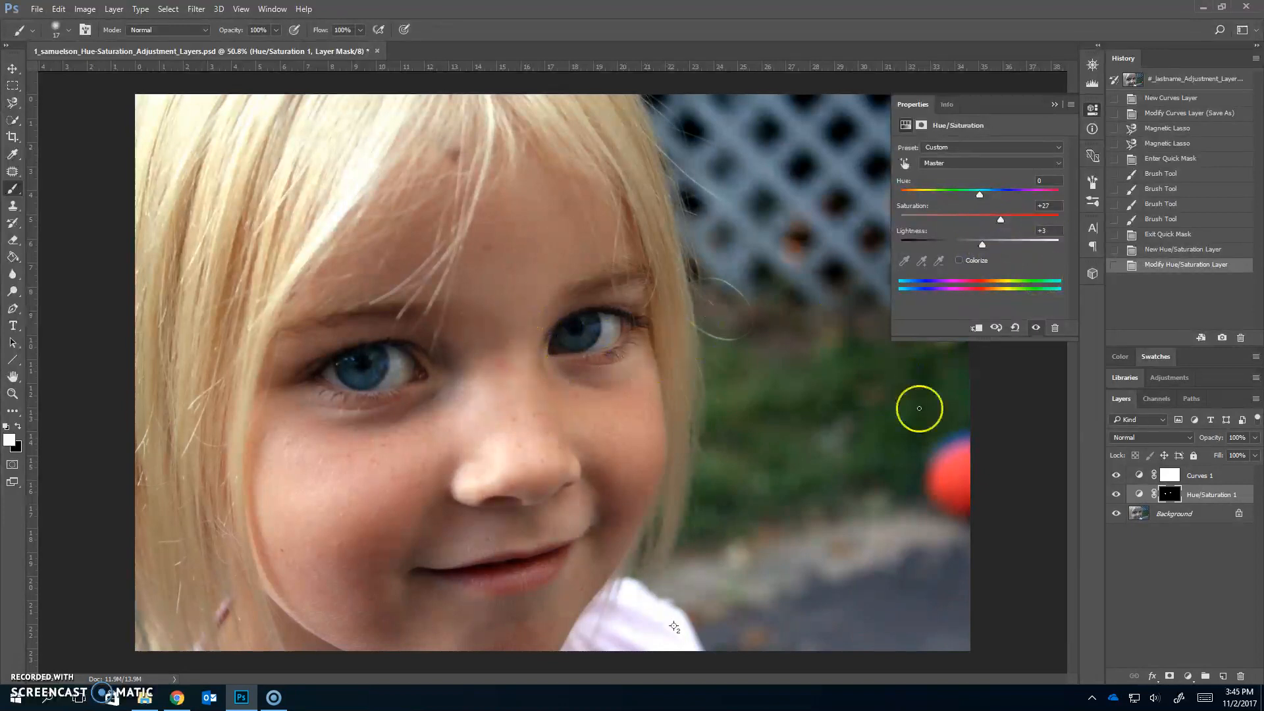
- Compare the eyes with the Hue/Saturation layer hidden and shown, and collapse the adjustment's properties
left_click(1115, 495)
left_click(1115, 495)
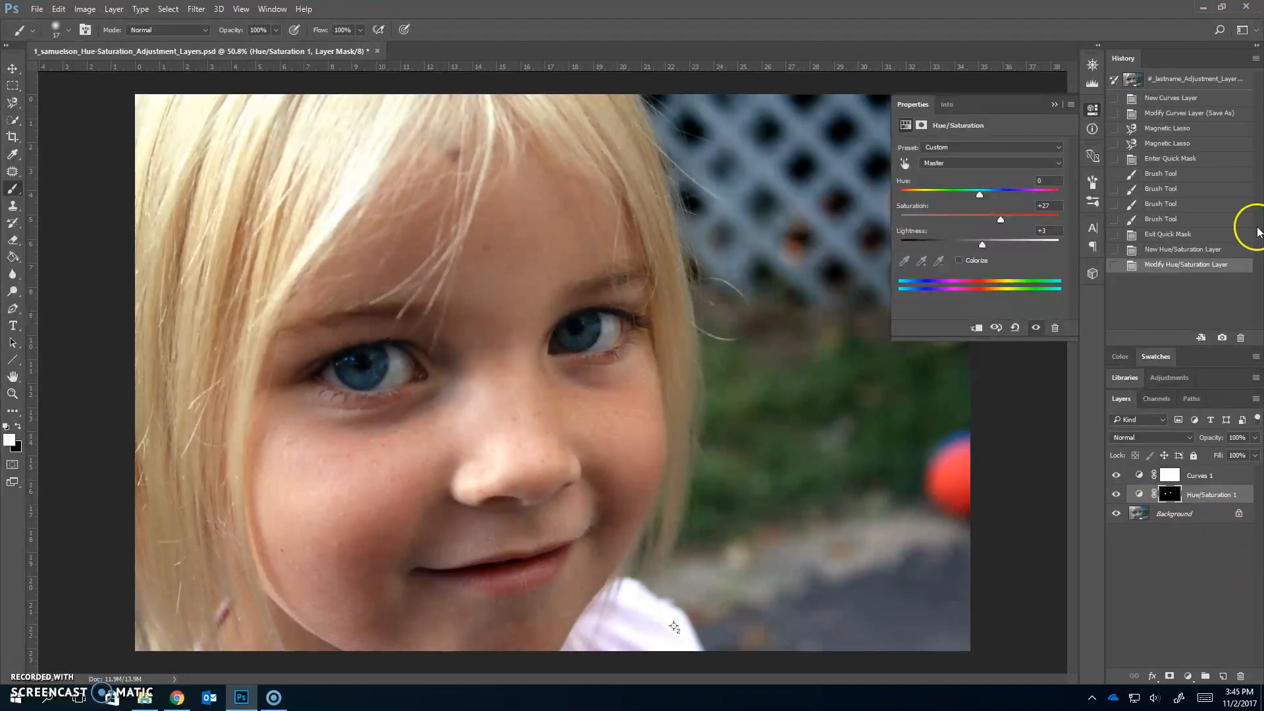
left_click(1052, 105)
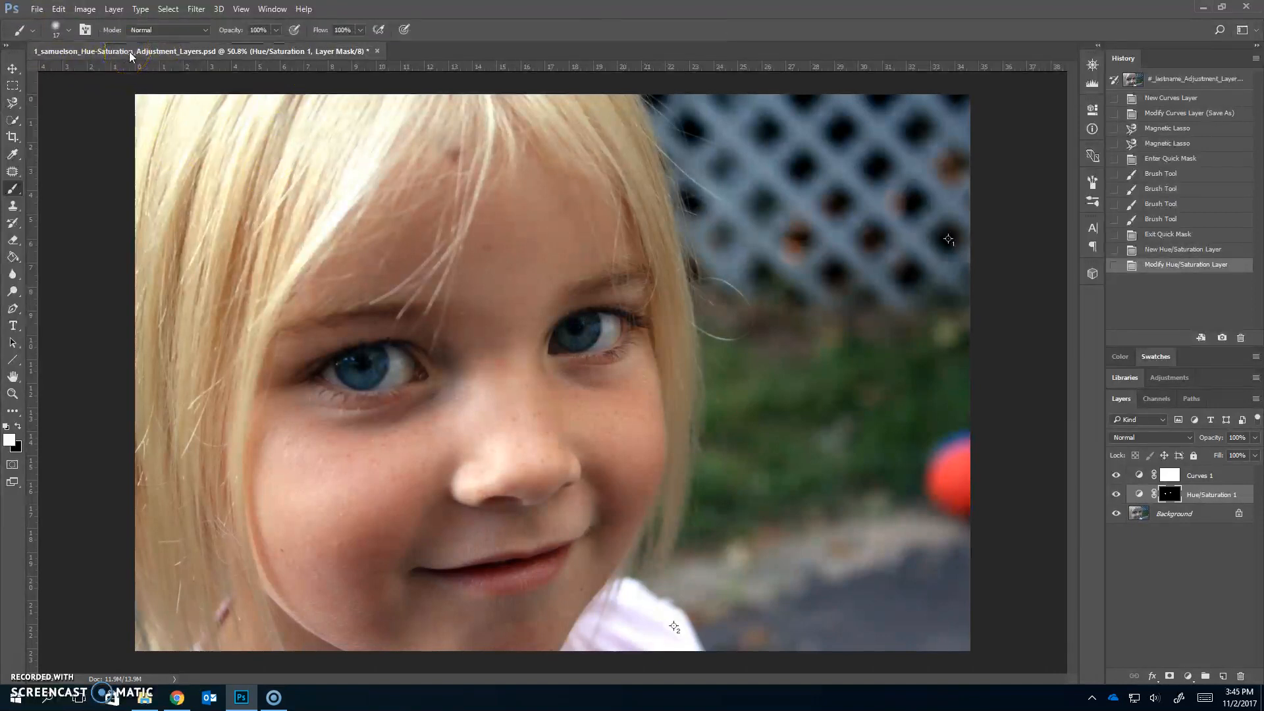
- Save the layered PSD, and save a JPEG copy under the same name at Maximum quality 12 in Baseline ("Standard") format
key("ctrl+s")
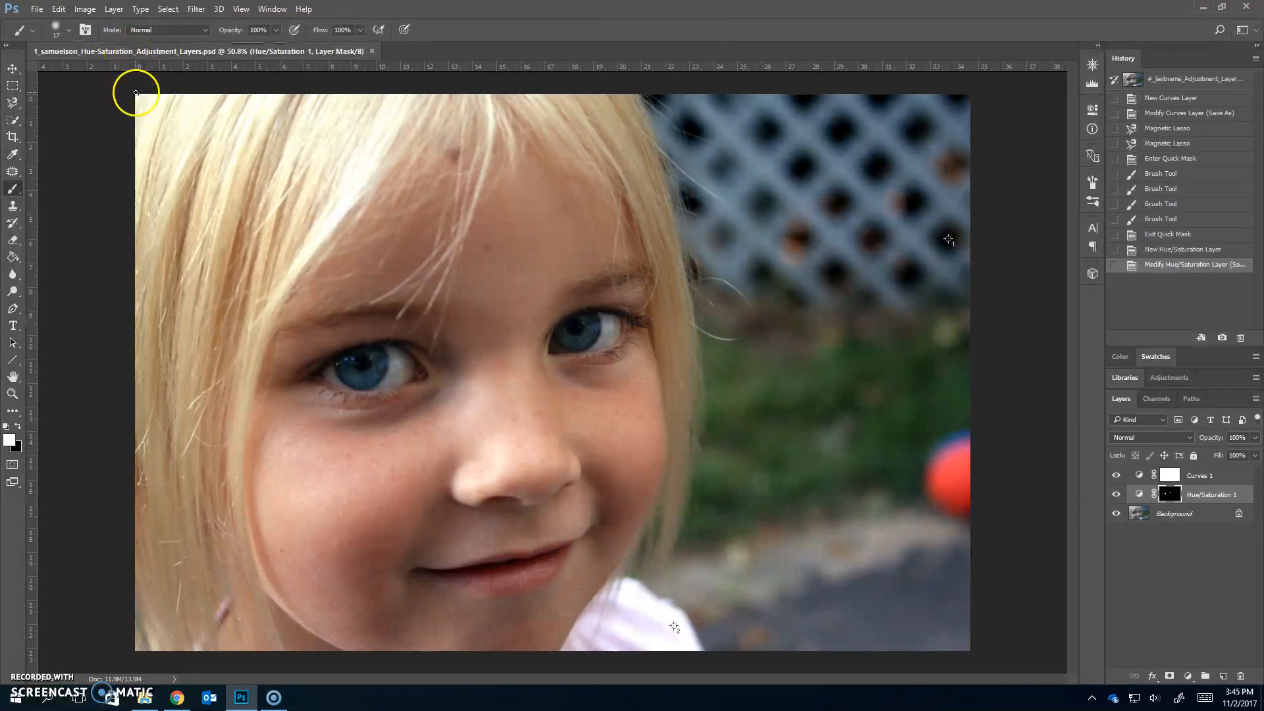
left_click(35, 9)
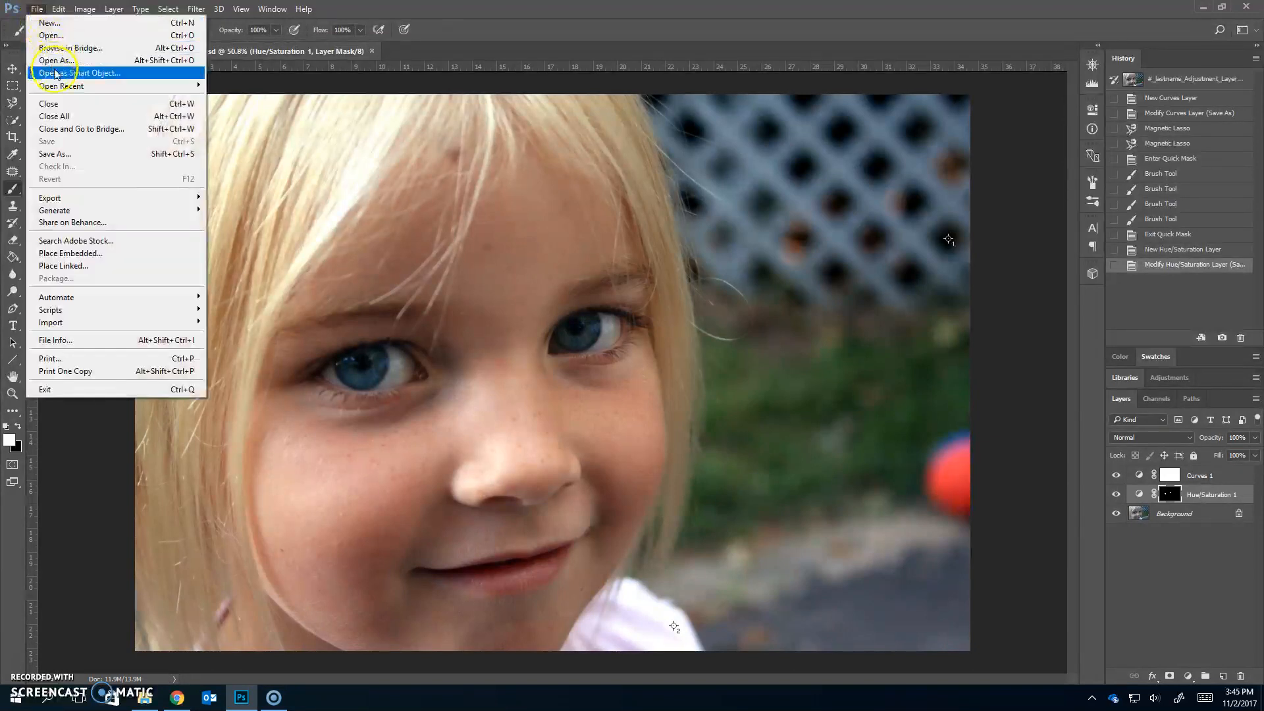
left_click(74, 158)
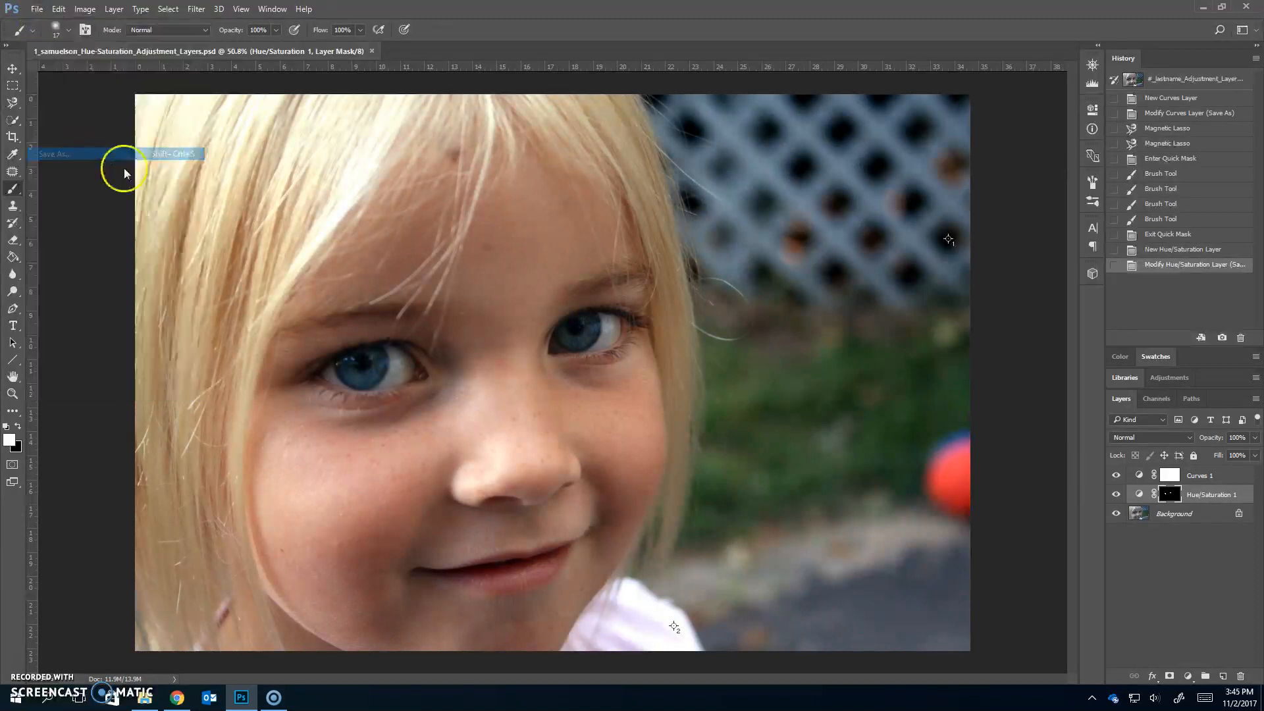
key("Tab")
key("j")
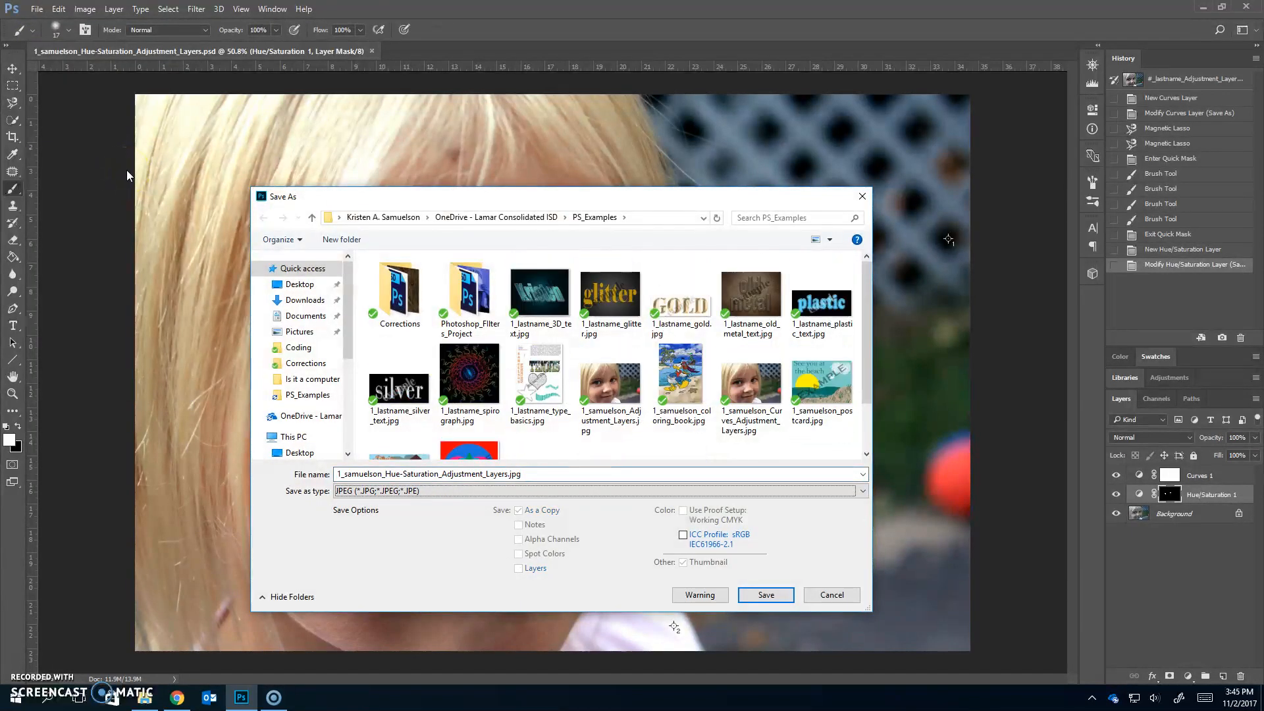
key("Return")
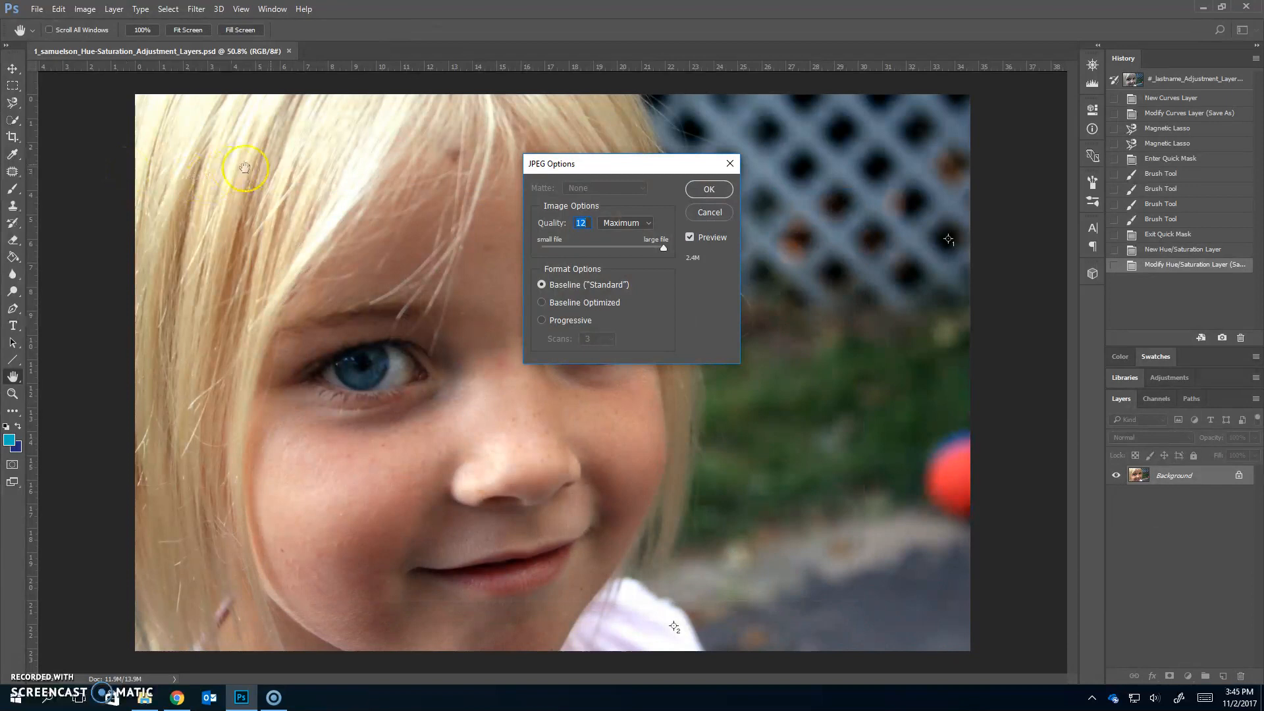
left_click(709, 190)
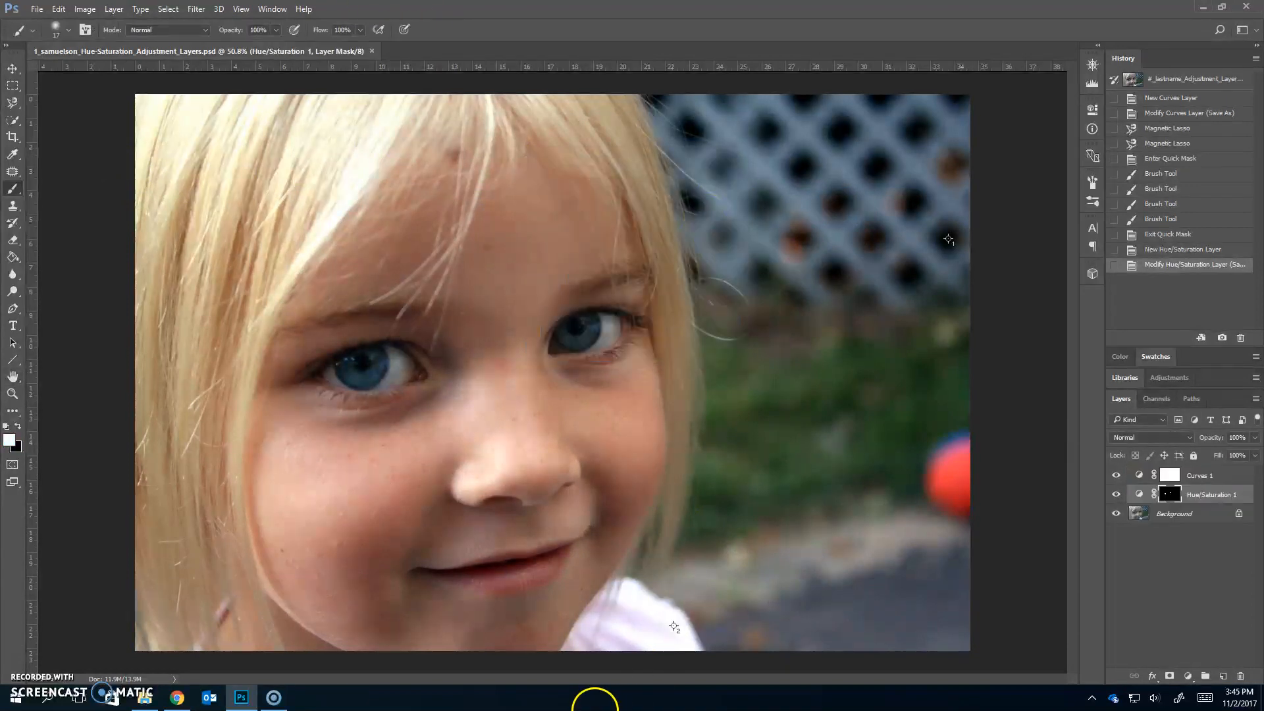